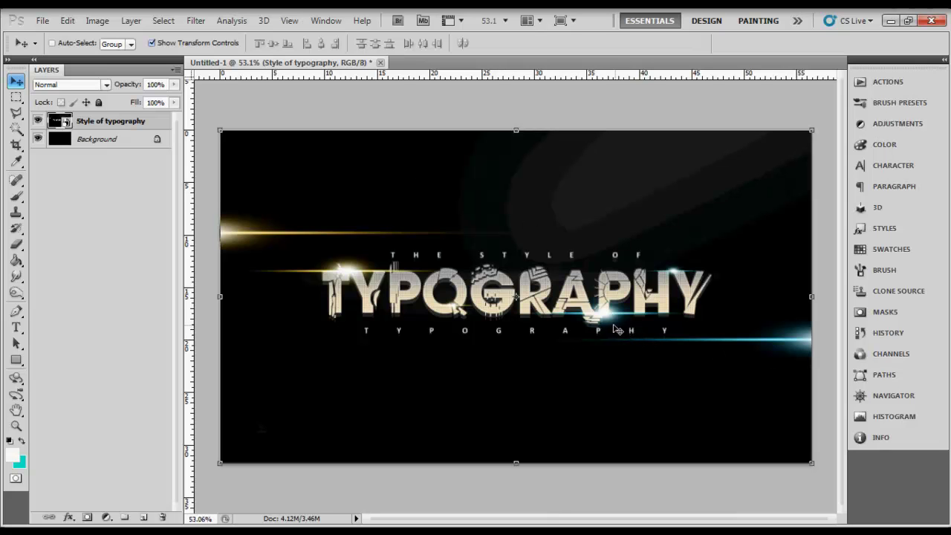
Hide the 'Style of typography' layer so only the black canvas shows
scroll(627, 330, up, 5)
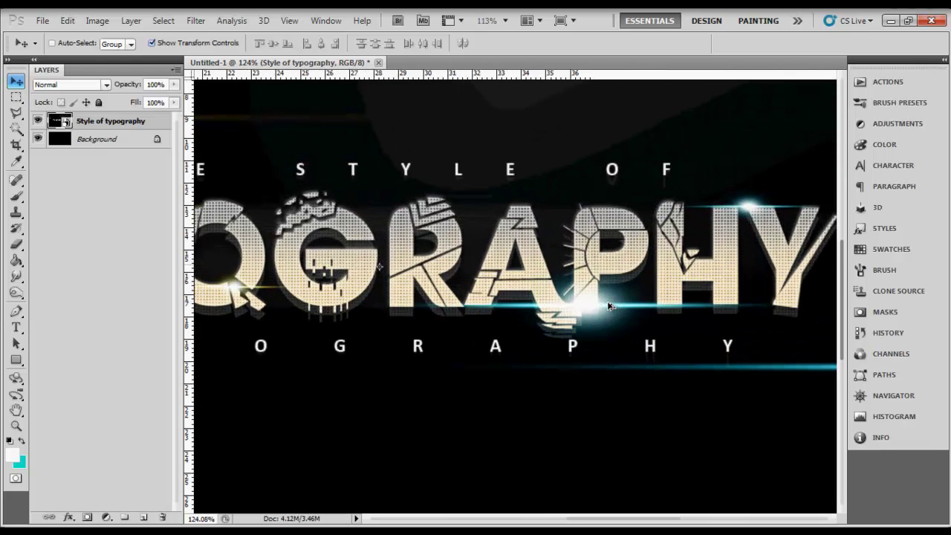
scroll(603, 309, down, 5)
scroll(649, 345, down, 2)
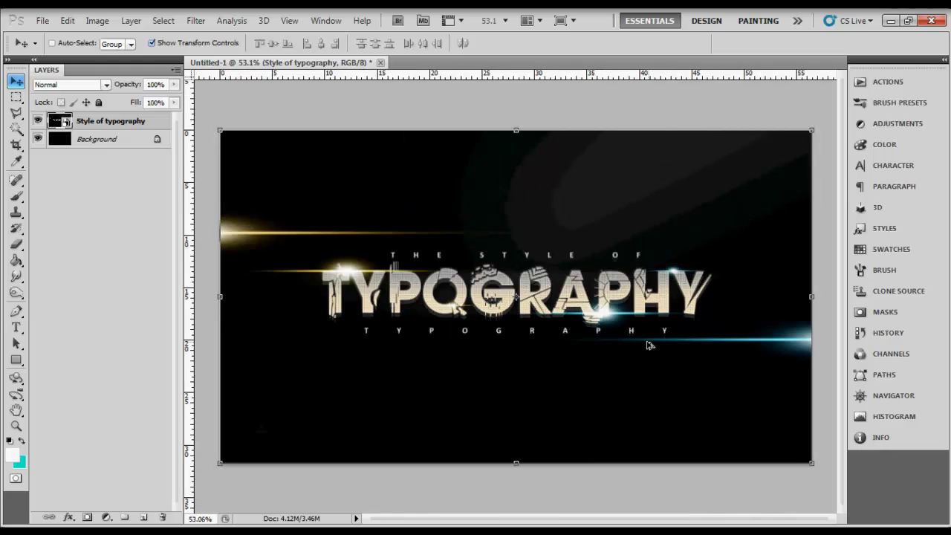
scroll(632, 279, up, 2)
scroll(628, 262, down, 2)
scroll(303, 272, up, 4)
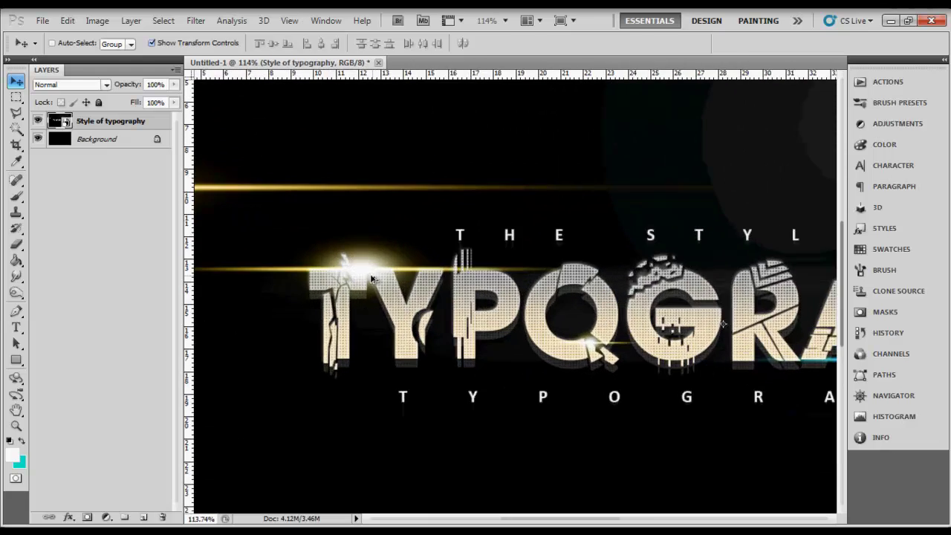
scroll(373, 275, down, 4)
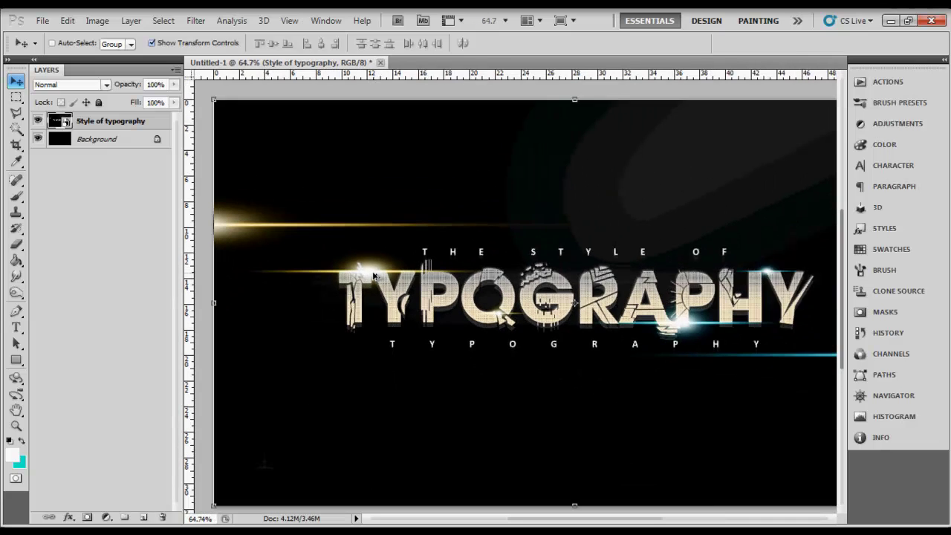
scroll(598, 312, up, 1)
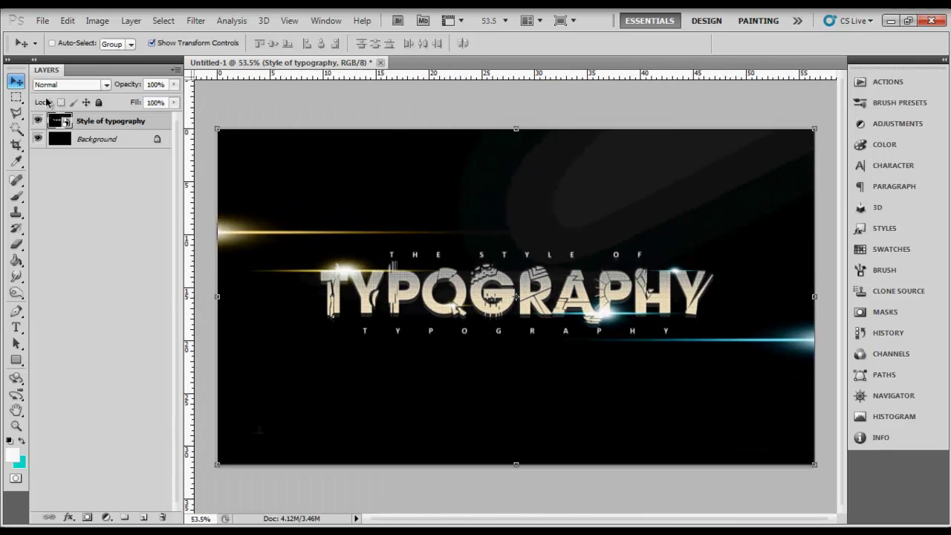
click(38, 122)
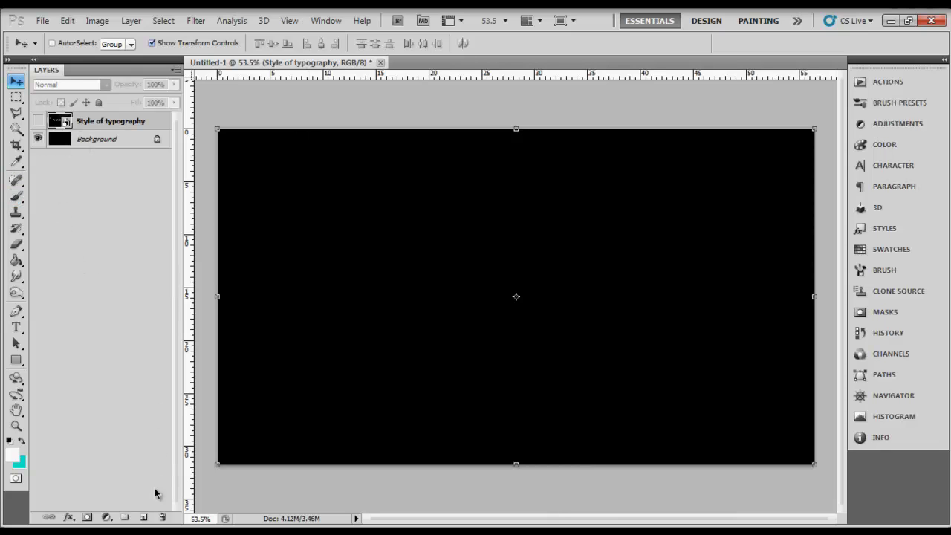
Add a new empty layer above it and name it 'Streak'
click(143, 518)
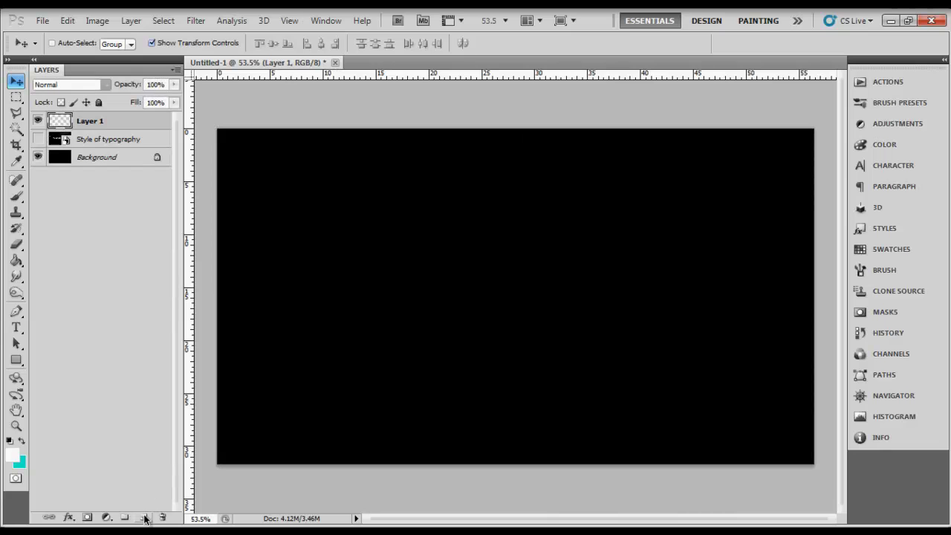
double_click(95, 123)
text(Streak)
key(Return)
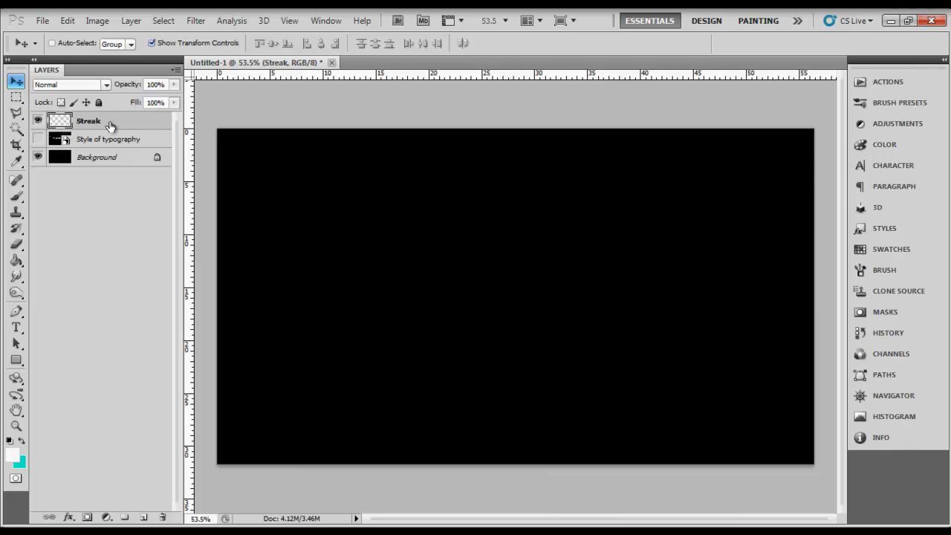
click(16, 197)
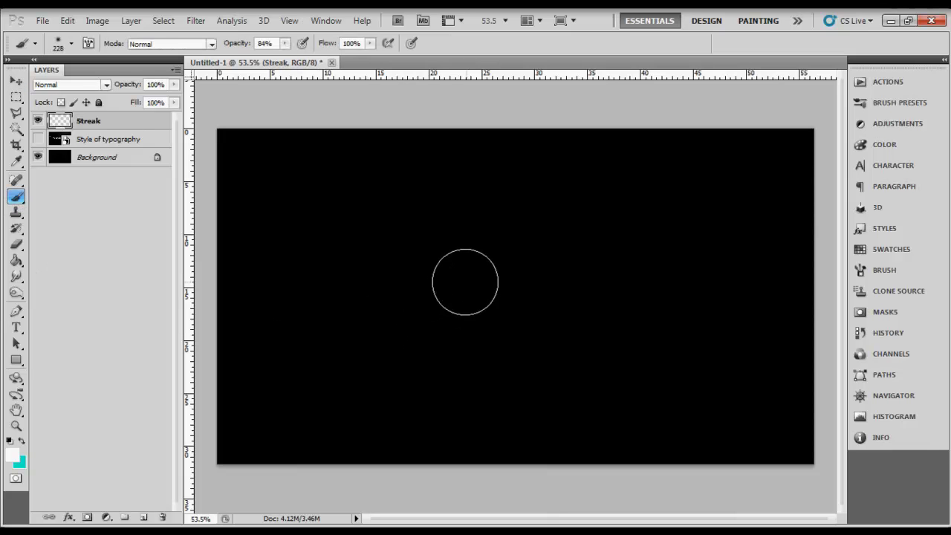
Make the brush tip large and soft
mouse_move(484, 286)
mouse_down()
mouse_move(536, 312)
mouse_move(540, 225)
mouse_move(533, 238)
mouse_up()
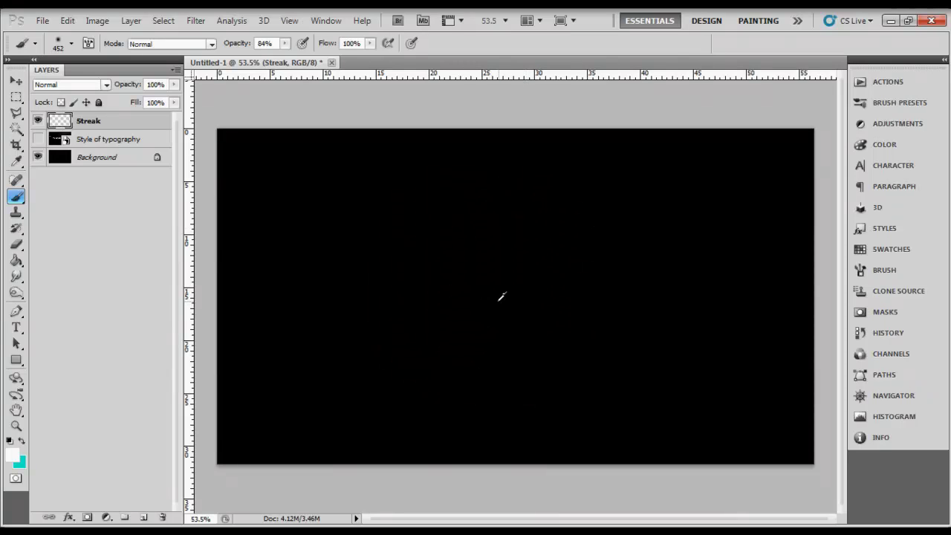
mouse_move(505, 292)
mouse_down()
mouse_move(518, 291)
mouse_move(476, 297)
mouse_move(514, 303)
mouse_move(510, 276)
mouse_move(517, 341)
mouse_move(519, 227)
mouse_move(523, 352)
mouse_move(524, 198)
mouse_move(528, 331)
mouse_move(541, 169)
mouse_move(536, 402)
mouse_move(534, 206)
mouse_move(518, 83)
mouse_move(514, 245)
mouse_up()
drag(508, 294, 504, 303)
Choose teal #00eeda as the foreground colour in the Color Picker
click(15, 454)
drag(825, 291, 613, 187)
click(633, 306)
drag(603, 250, 617, 226)
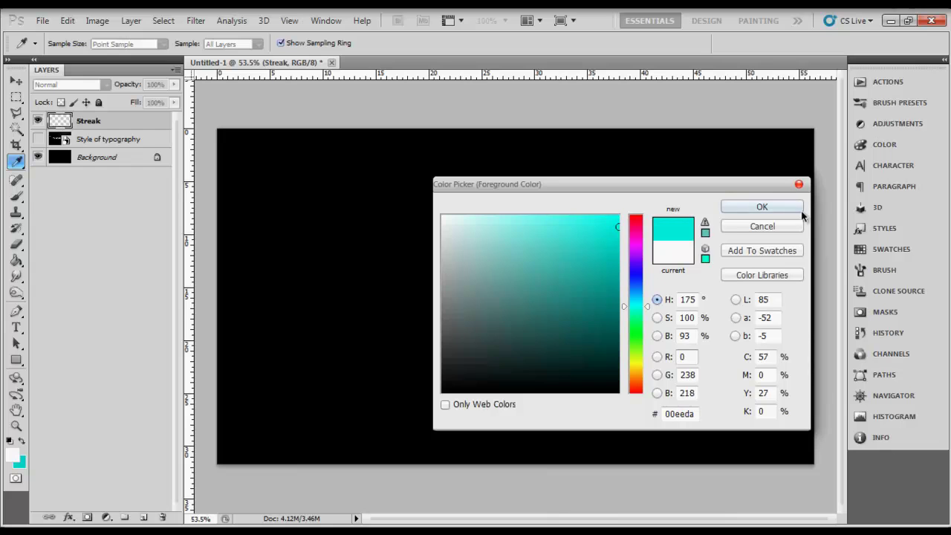
Paint a faint cyan glow at the canvas centre with brush opacity lowered to 59%
click(772, 208)
key(b)
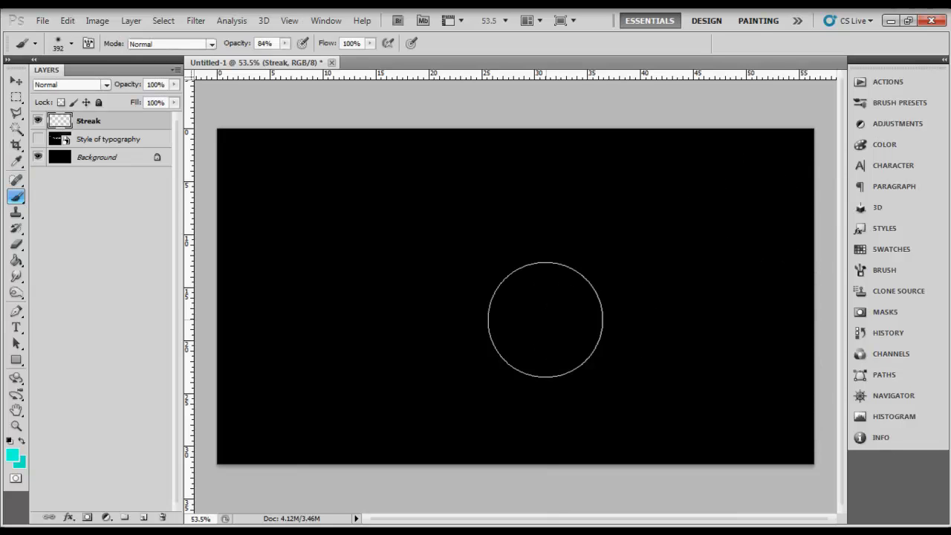
click(511, 289)
key(ctrl+z)
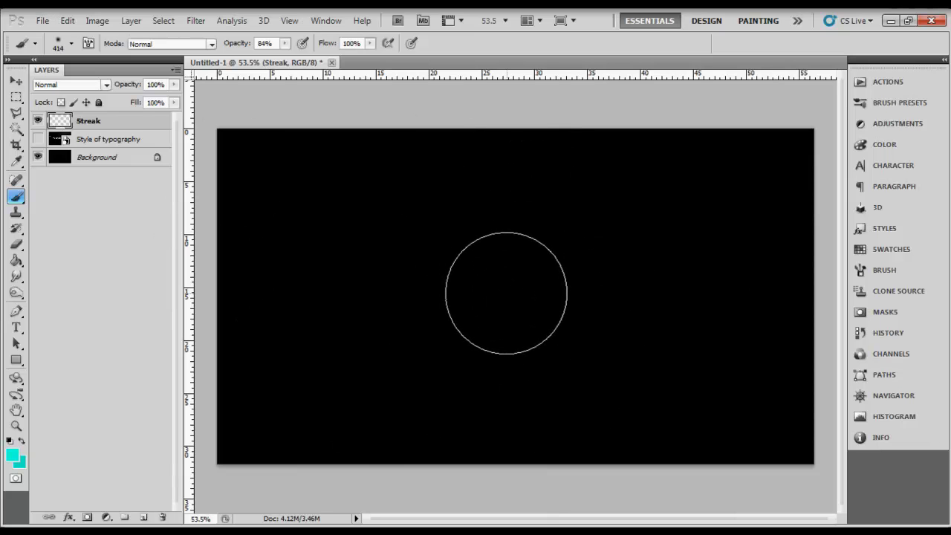
click(505, 293)
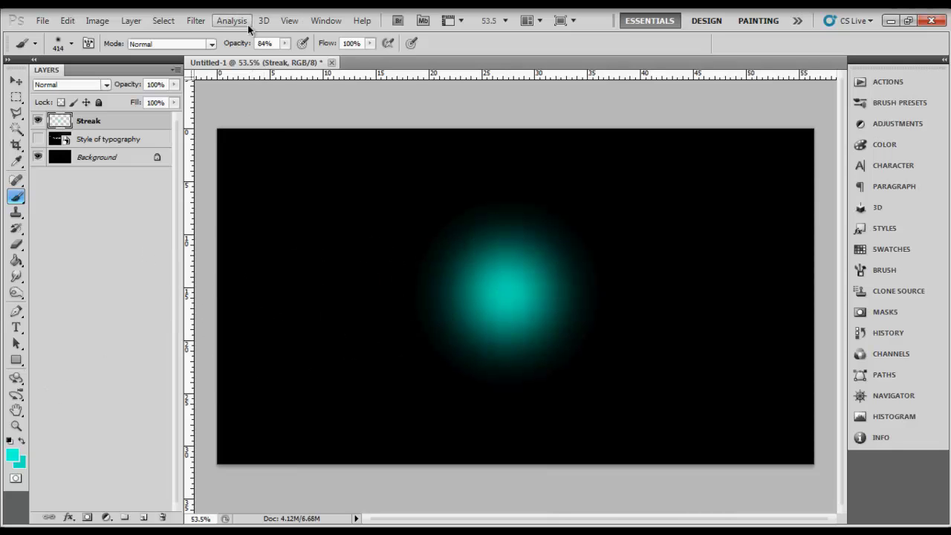
key(ctrl+z)
drag(244, 46, 221, 49)
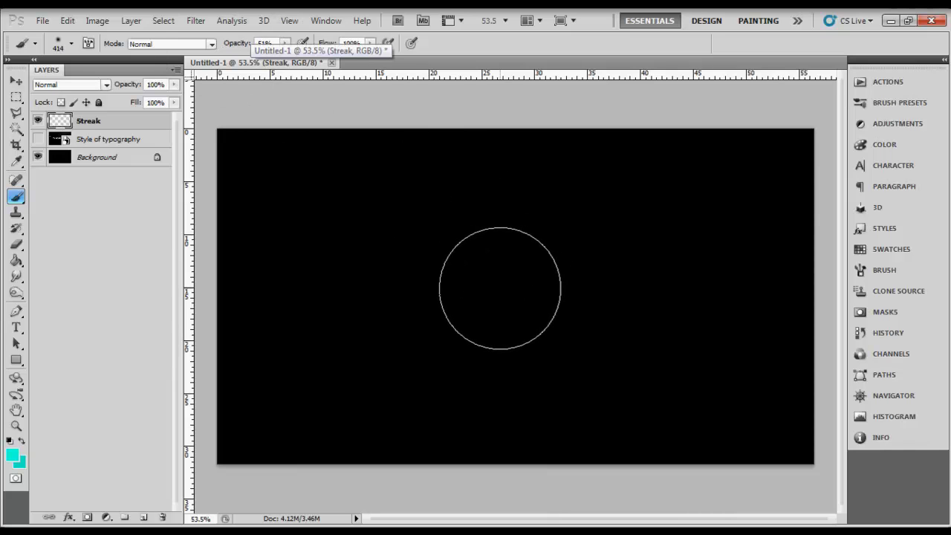
click(499, 282)
Paint a bright near-white core on the glow with a smaller brush at about 92% opacity
key(i)
click(13, 456)
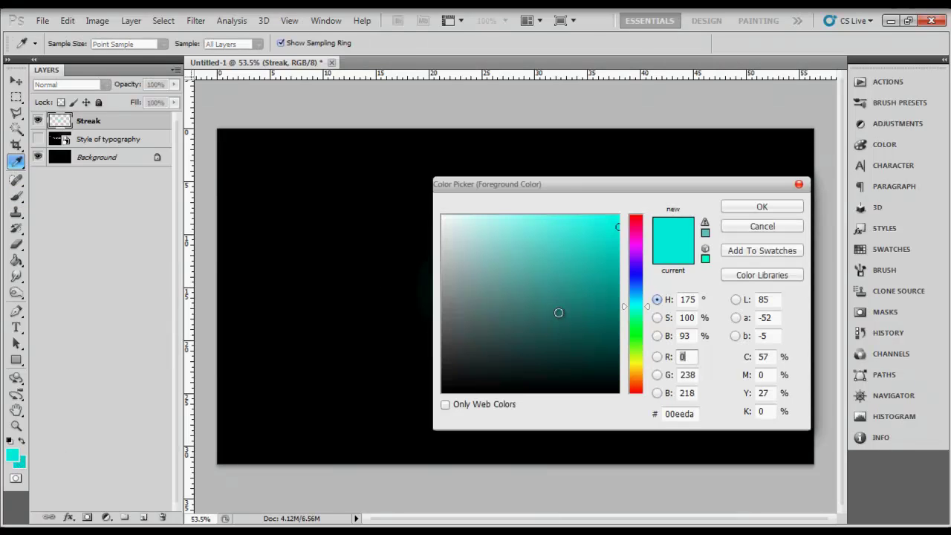
click(779, 205)
key(b)
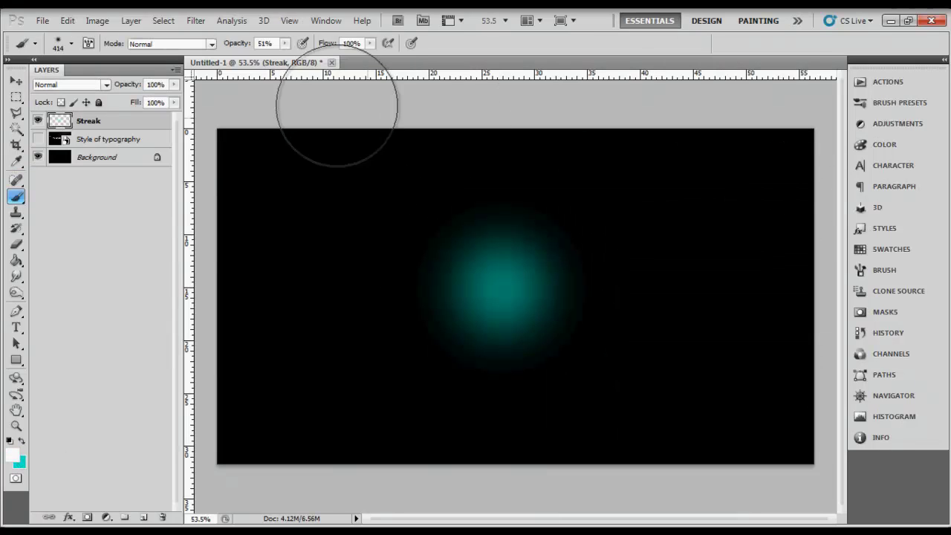
drag(242, 47, 272, 53)
drag(508, 284, 490, 282)
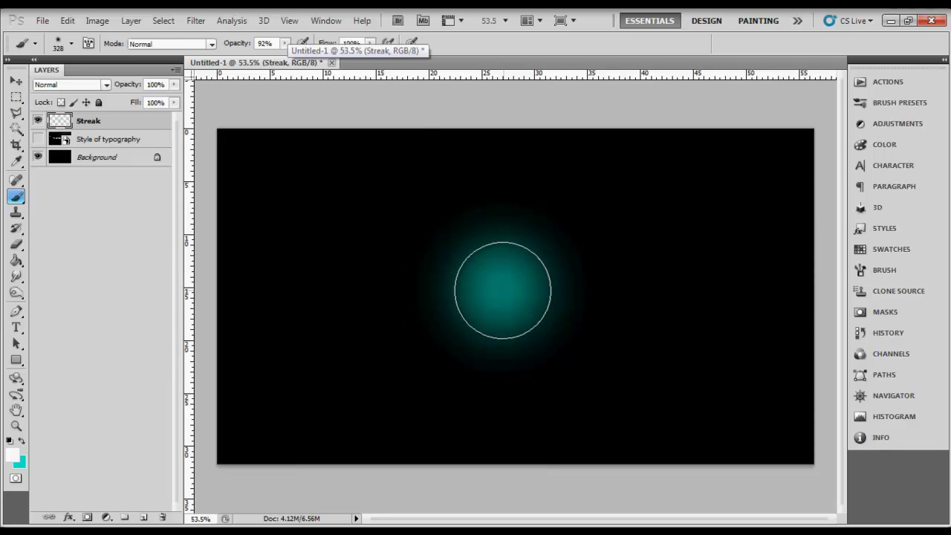
click(499, 289)
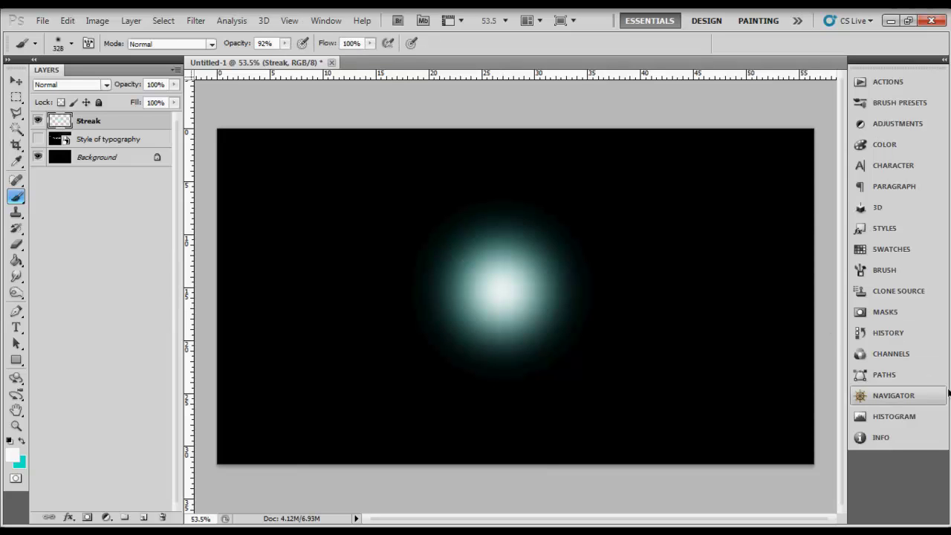
Flatten and widen the glow into a thin horizontal streak across the canvas
click(18, 81)
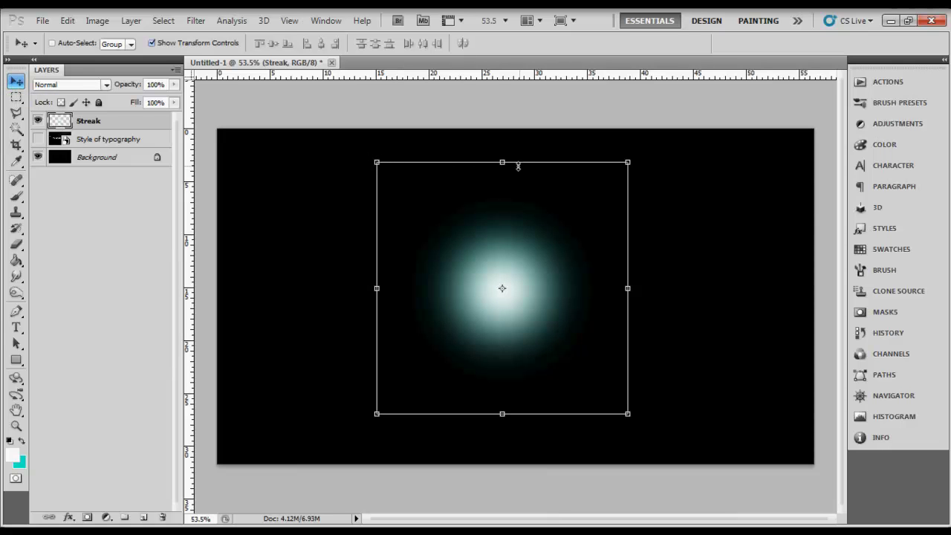
drag(502, 161, 501, 284)
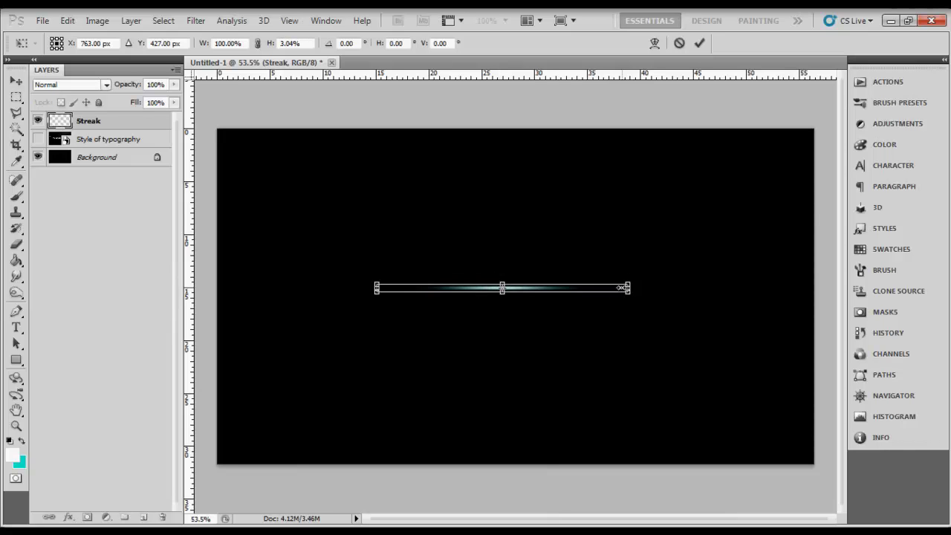
drag(627, 288, 802, 290)
scroll(497, 291, up, 4)
scroll(505, 293, down, 5)
drag(503, 292, 505, 299)
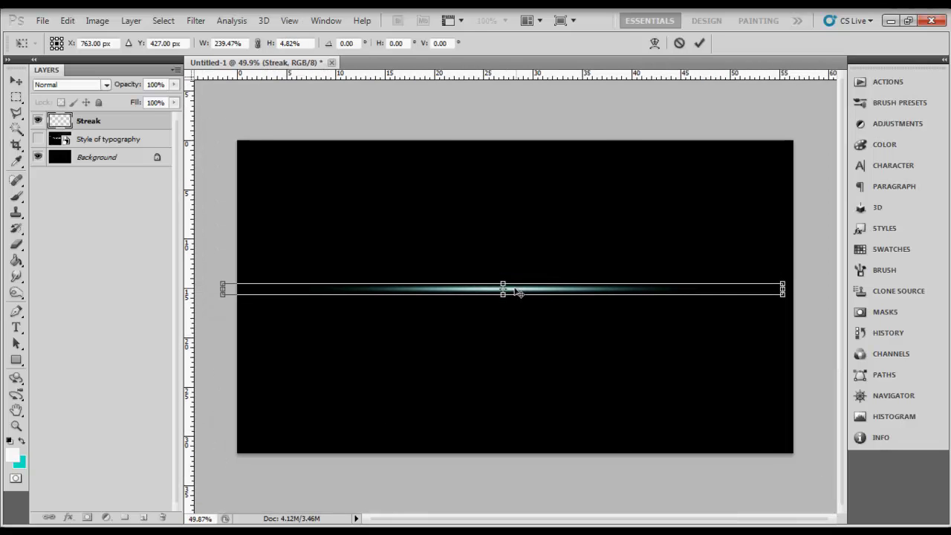
key(Return)
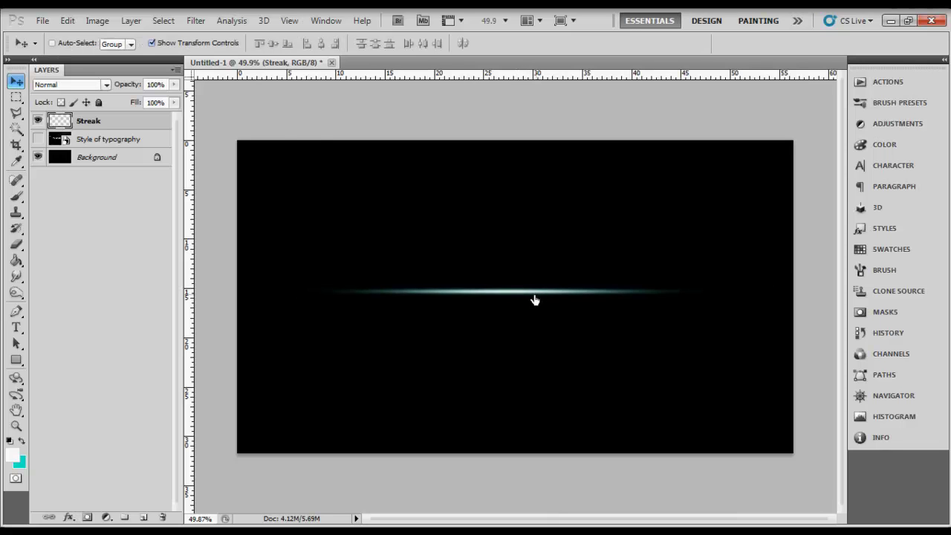
Convert the Streak layer to a smart object and nudge the streak slightly right and down
right_click(123, 121)
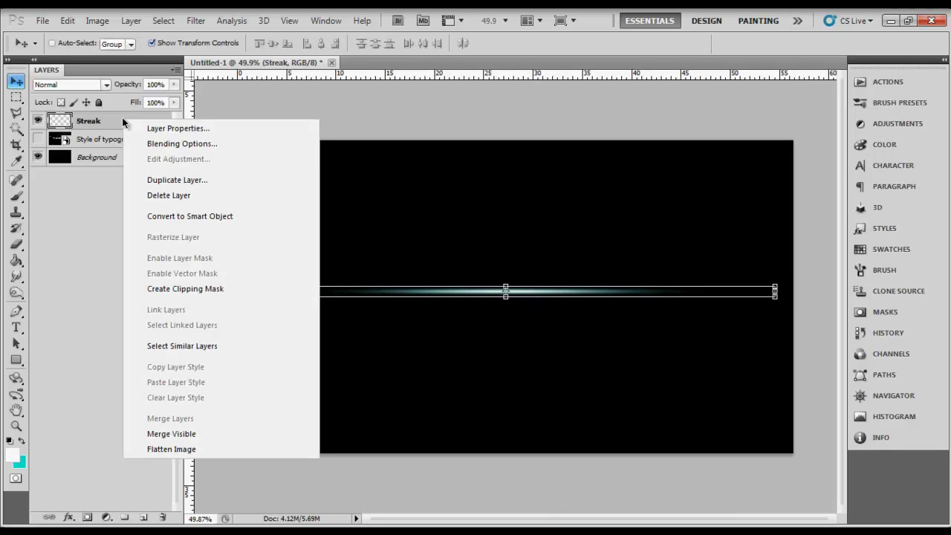
click(190, 217)
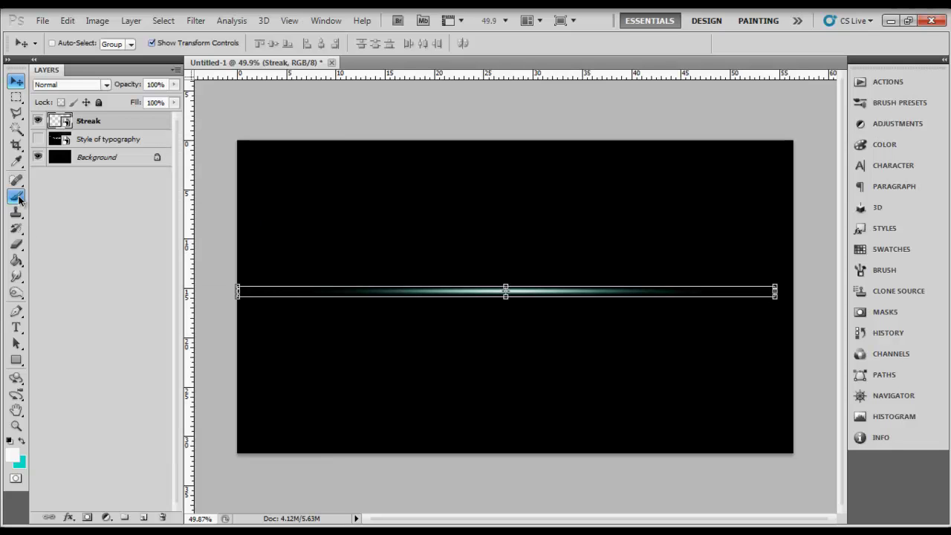
drag(341, 291, 350, 300)
Add a new empty layer above Streak, cancelling the Layer Style dialog that opens
click(143, 517)
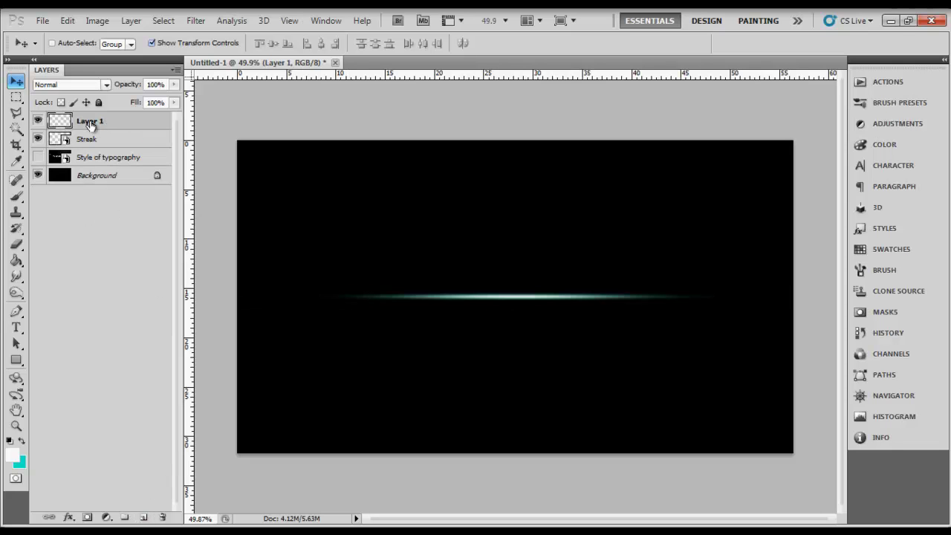
key(h)
double_click(126, 120)
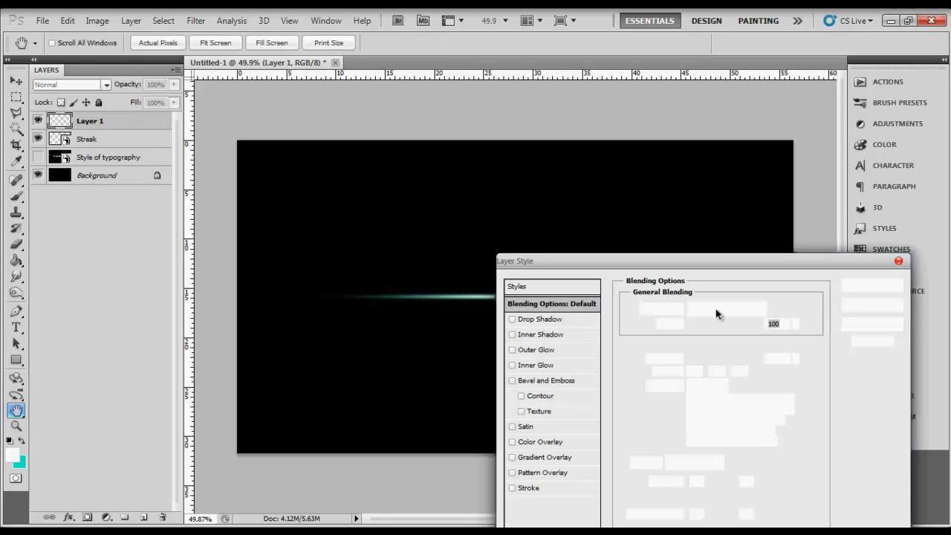
click(873, 306)
key(v)
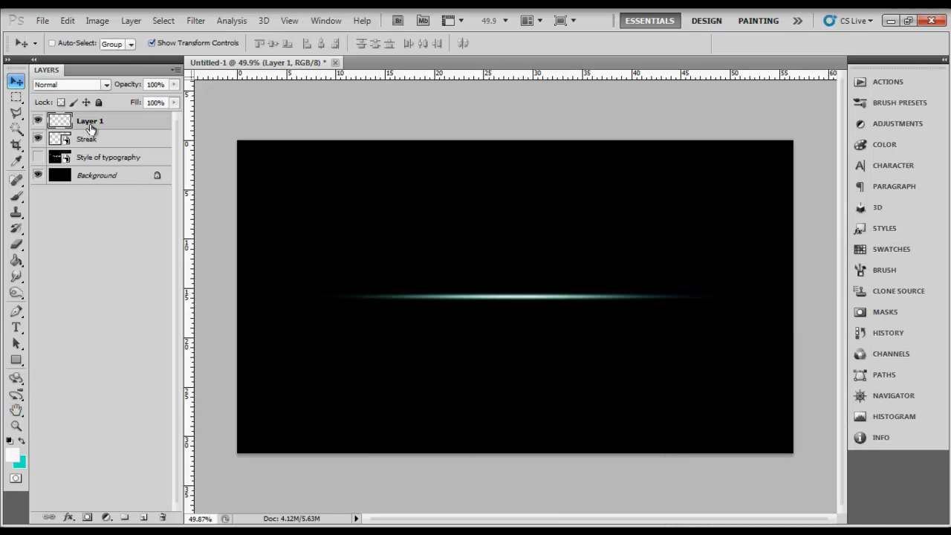
key(h)
double_click(122, 121)
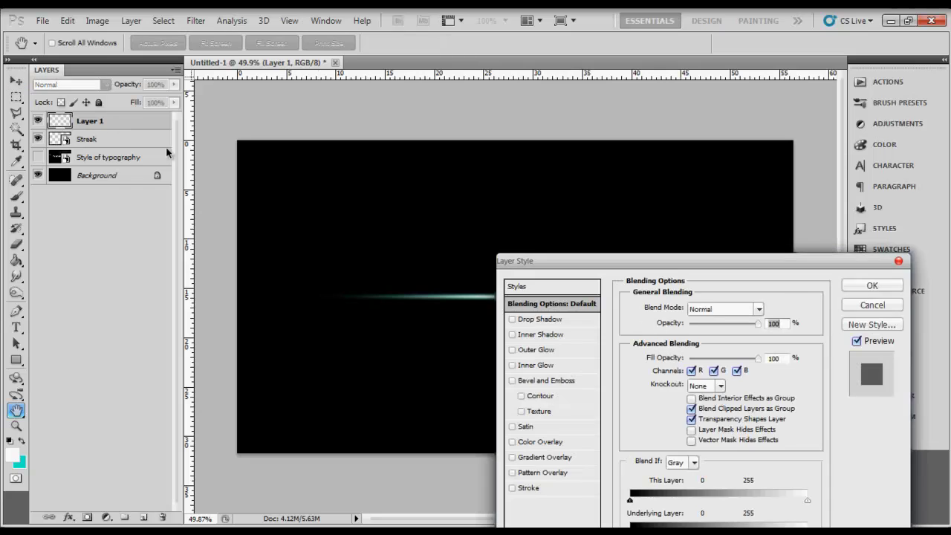
click(870, 306)
key(v)
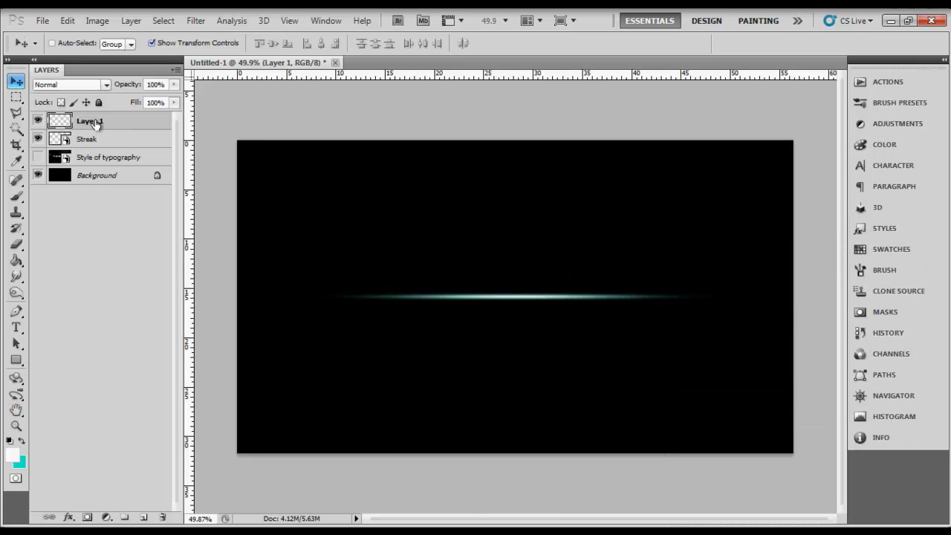
Rename Layer 1 to 'Optical Flare'
double_click(93, 121)
text(Op)
text(tical Flare)
key(Return)
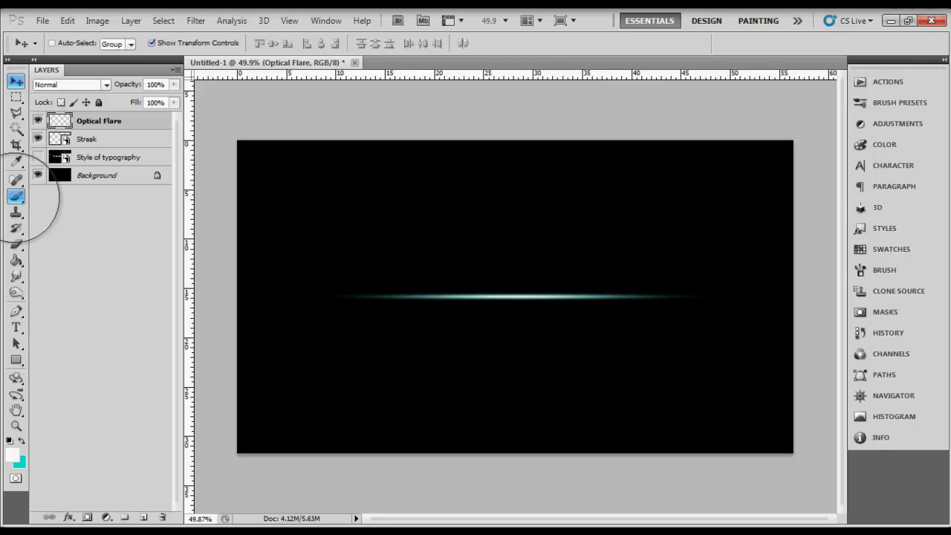
Paint a soft teal dab over the streak centre with a ~421 px brush at 53% opacity
click(16, 196)
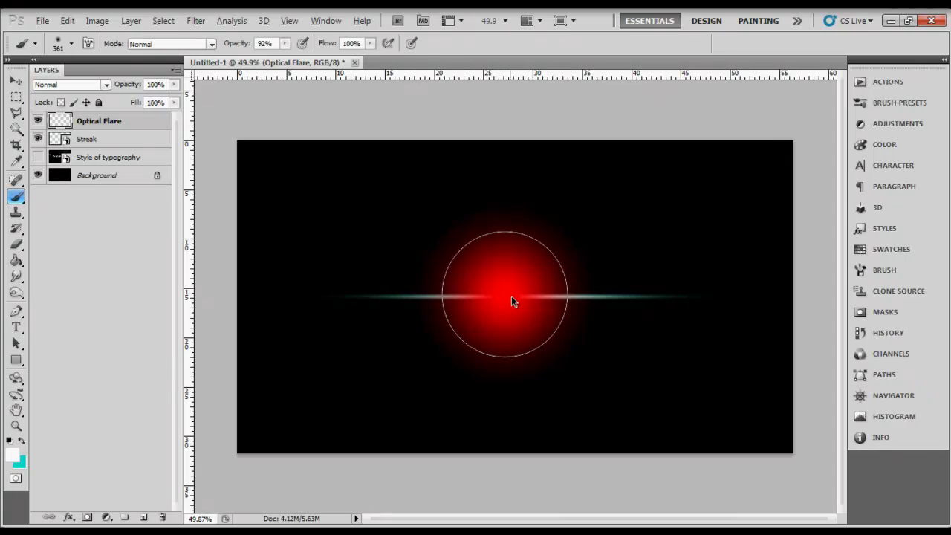
mouse_move(515, 296)
mouse_down()
mouse_move(526, 296)
mouse_move(520, 301)
mouse_up()
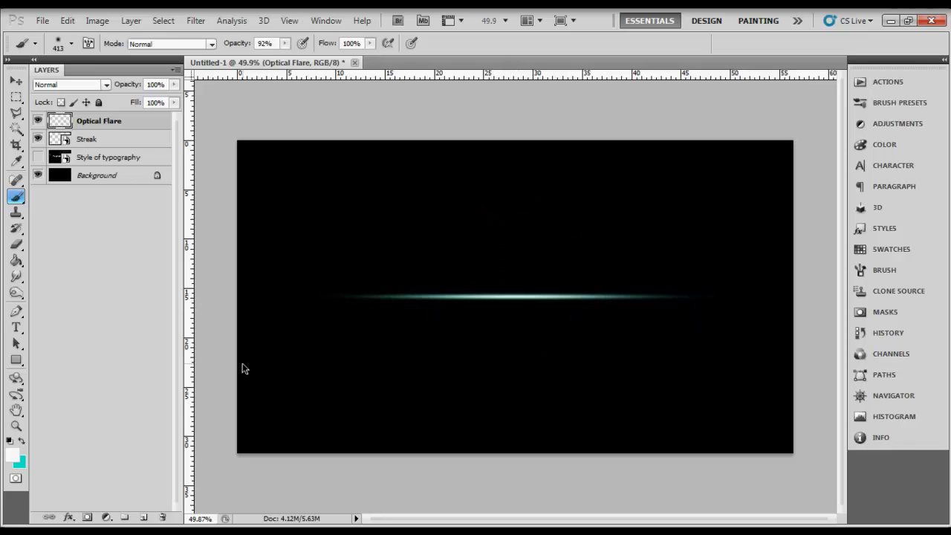
click(22, 444)
drag(221, 54, 218, 53)
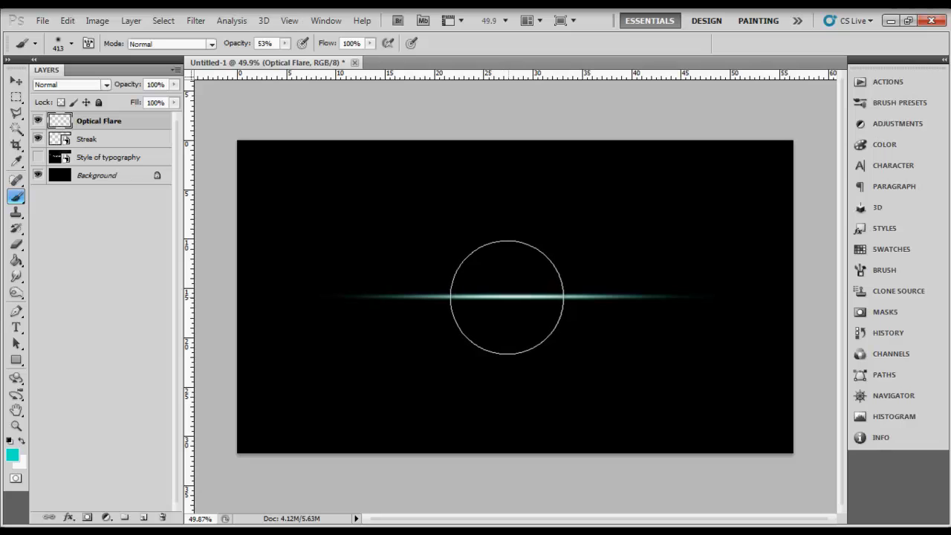
click(505, 297)
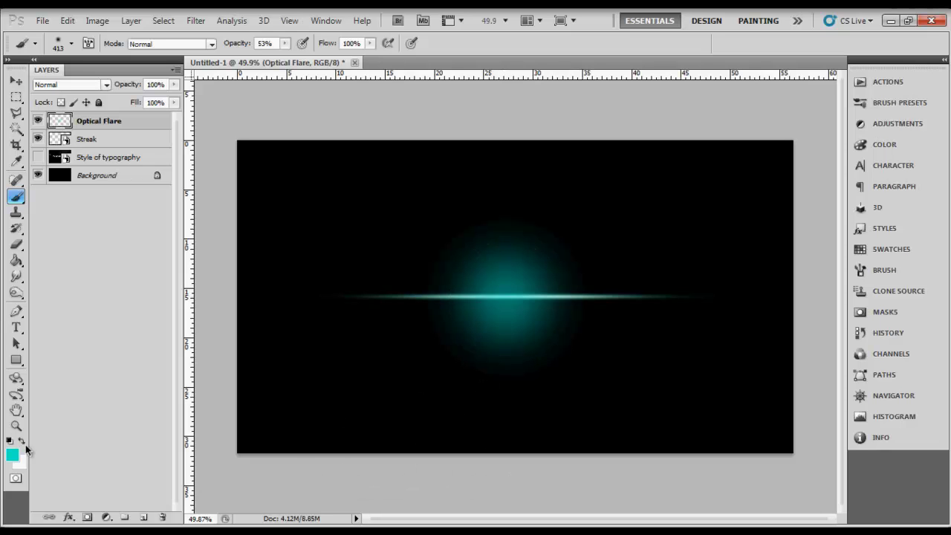
Paint two bright white dabs at the centre with a ~324 px brush at 93% opacity
click(13, 458)
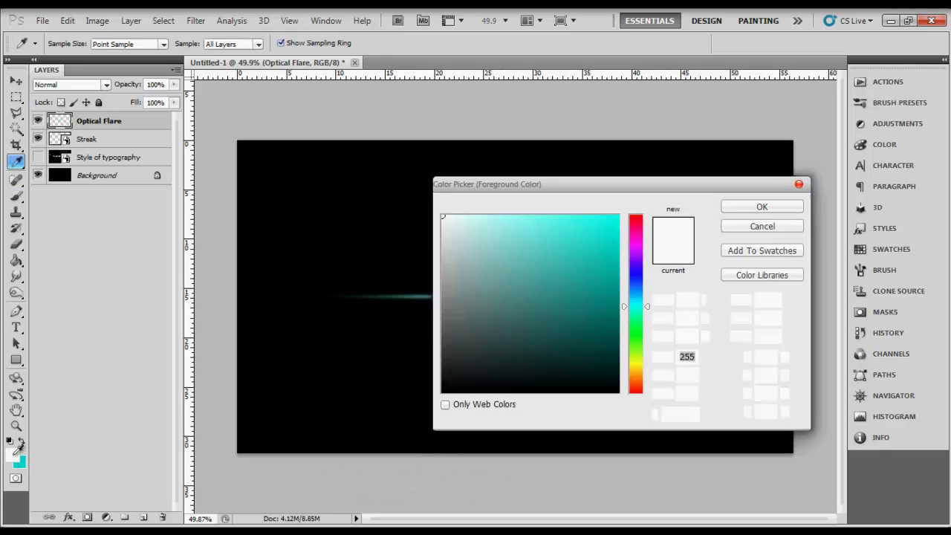
click(781, 208)
drag(250, 49, 264, 49)
drag(505, 297, 472, 297)
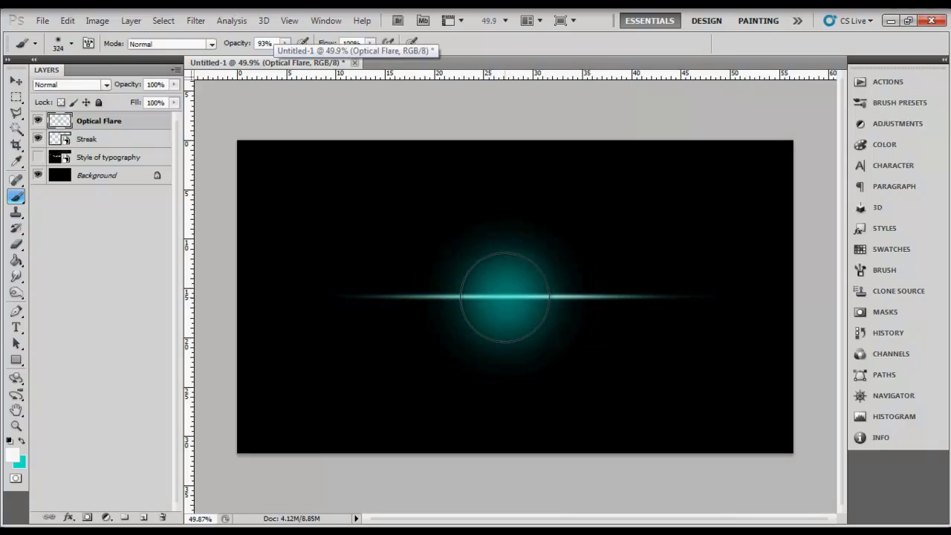
click(505, 297)
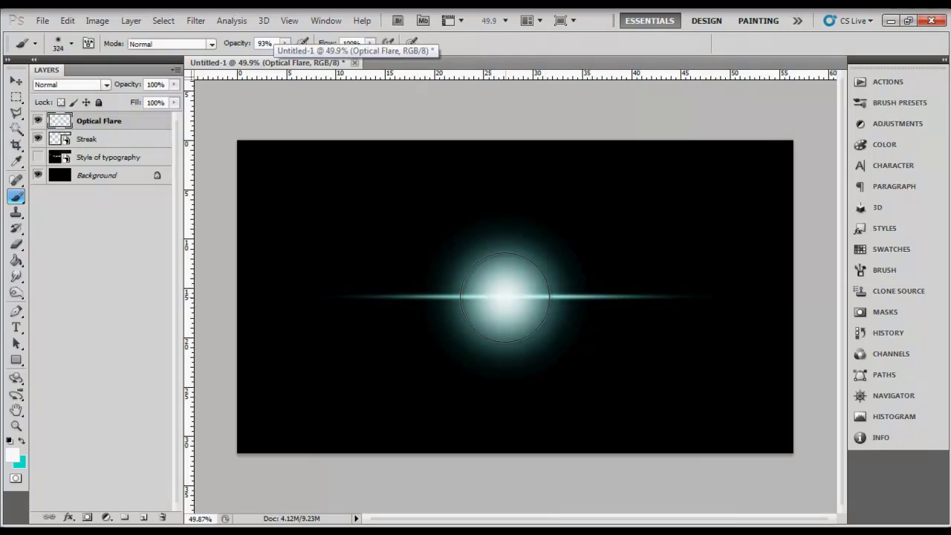
click(505, 297)
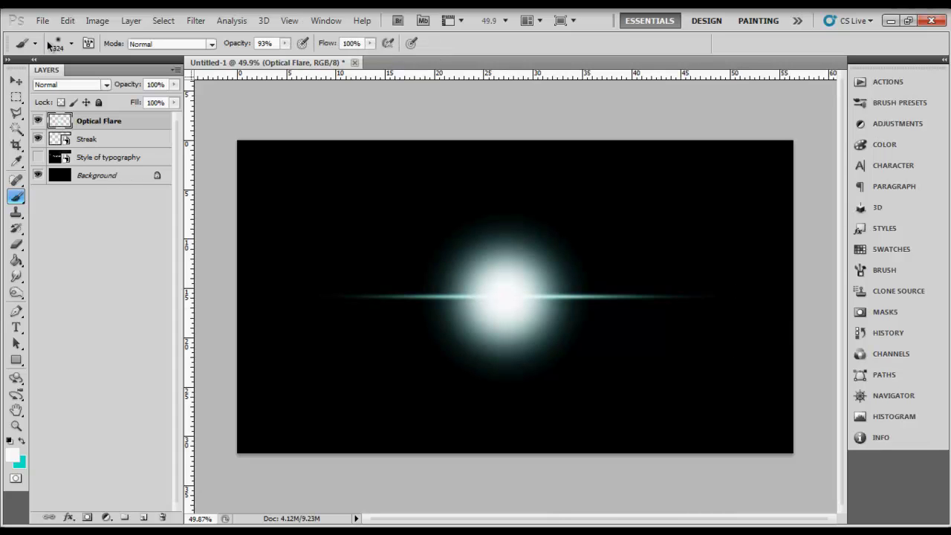
click(16, 80)
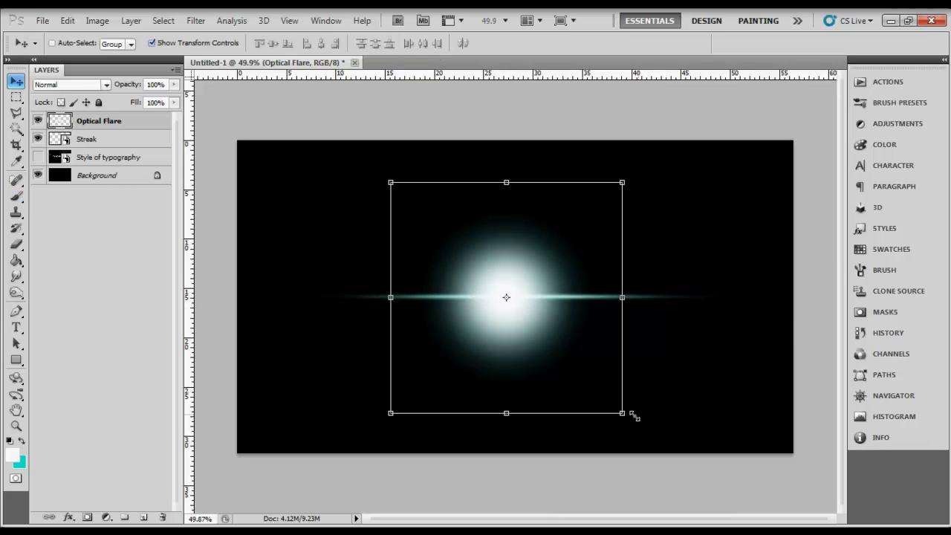
drag(618, 417, 514, 343)
key(ctrl+z)
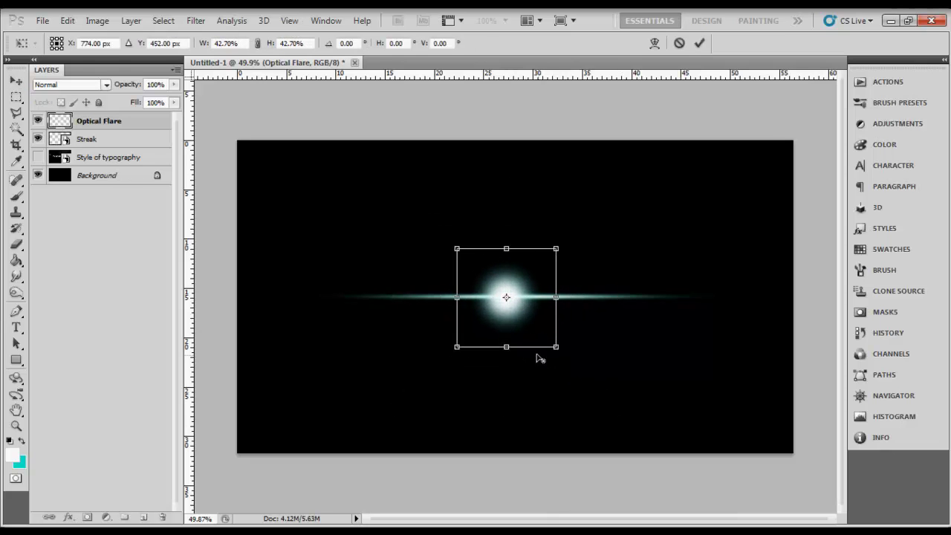
key(ctrl+plus)
scroll(529, 321, up, 1)
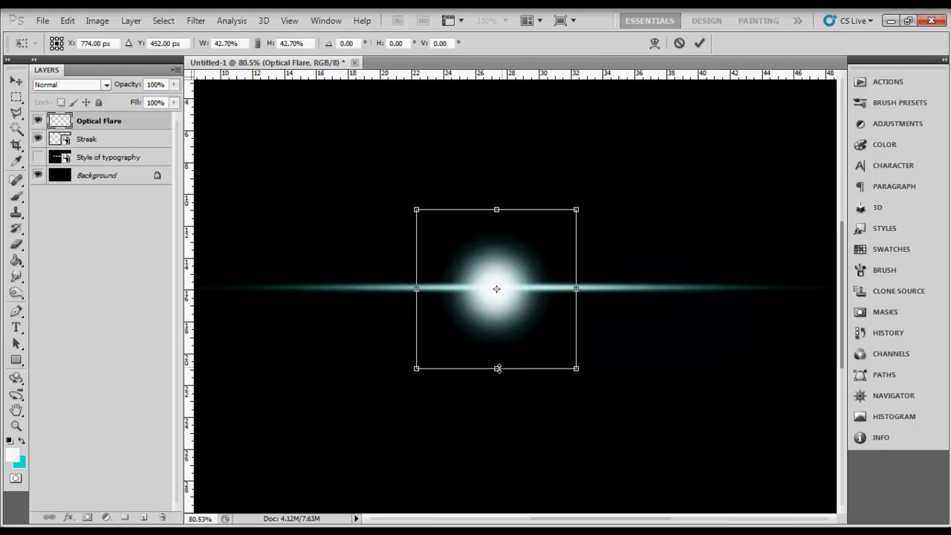
drag(497, 372, 495, 350)
key(ctrl+z)
key(Return)
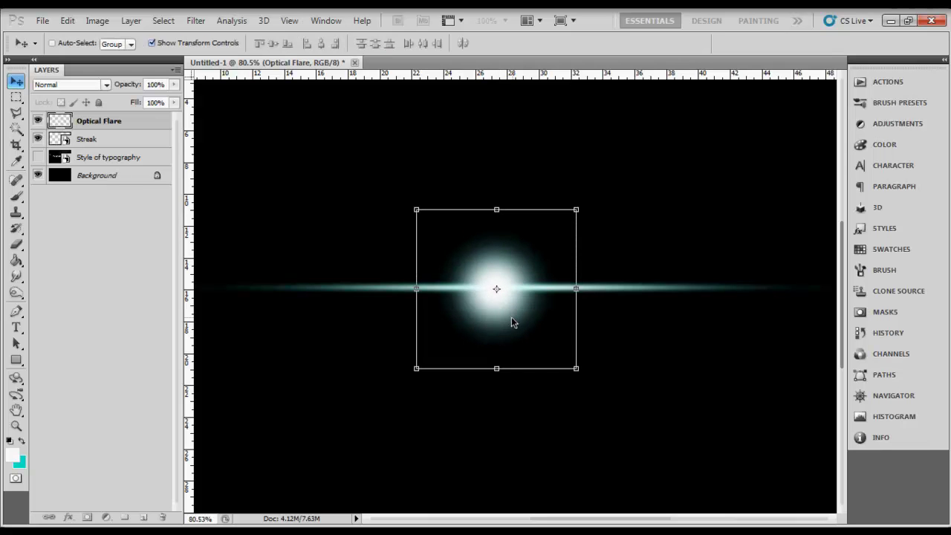
key(ctrl+z)
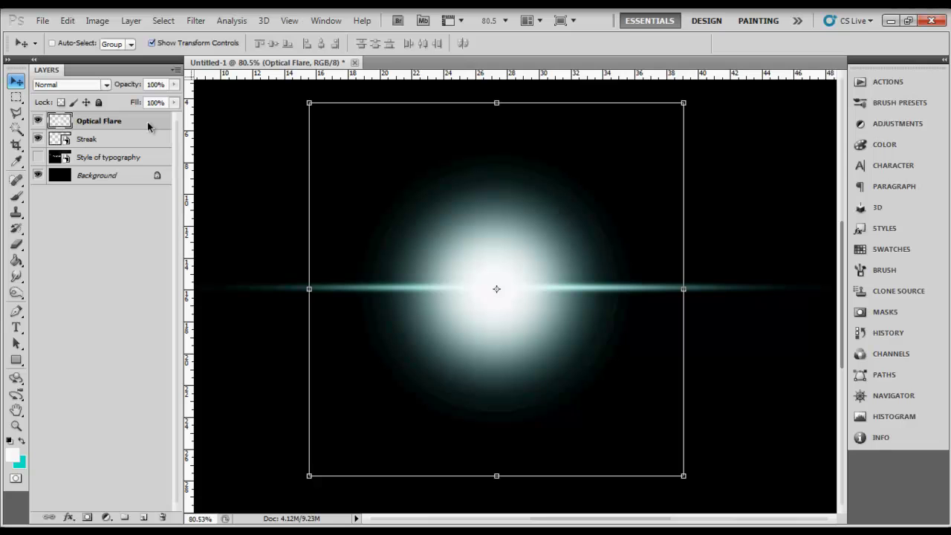
Convert the Optical Flare layer to a smart object
right_click(121, 129)
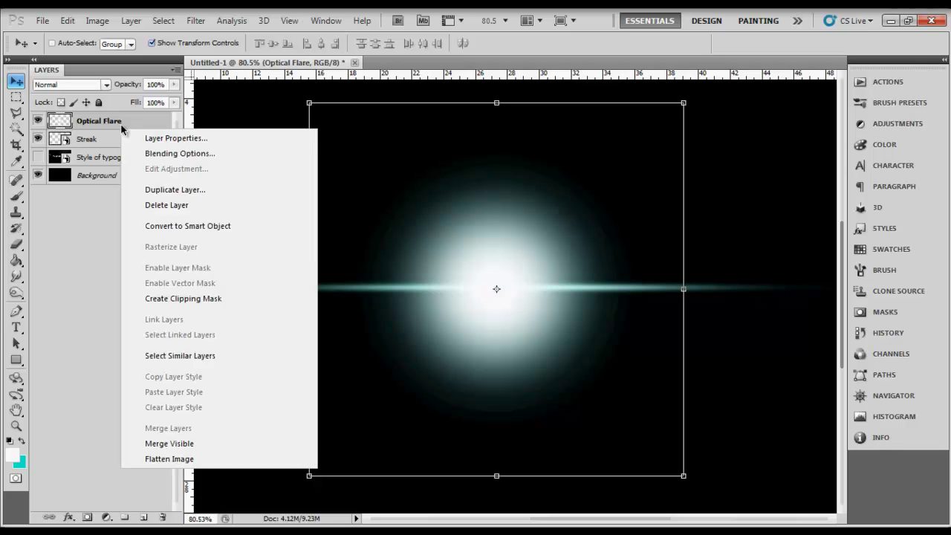
click(218, 222)
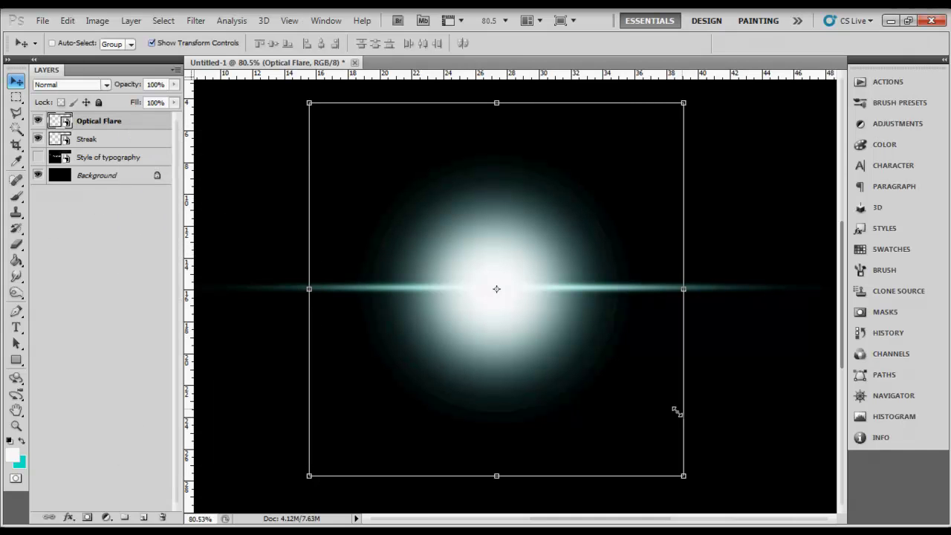
drag(681, 474, 598, 385)
key(Return)
Stretch the flare to about 220% width and squash it to about 26% height
drag(593, 291, 696, 290)
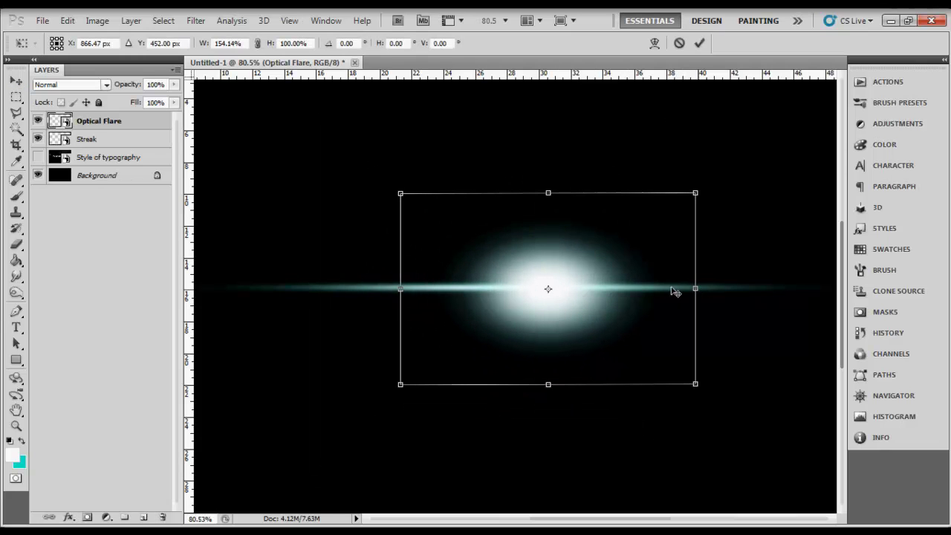
key(Return)
key(ctrl+z)
drag(590, 289, 651, 290)
key(ctrl+z)
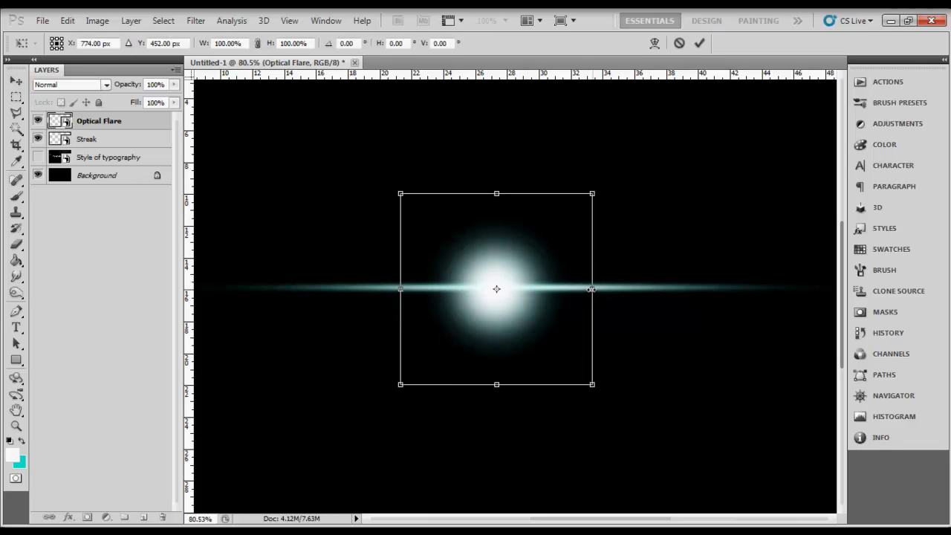
drag(591, 289, 707, 288)
drag(497, 202, 496, 258)
key(Return)
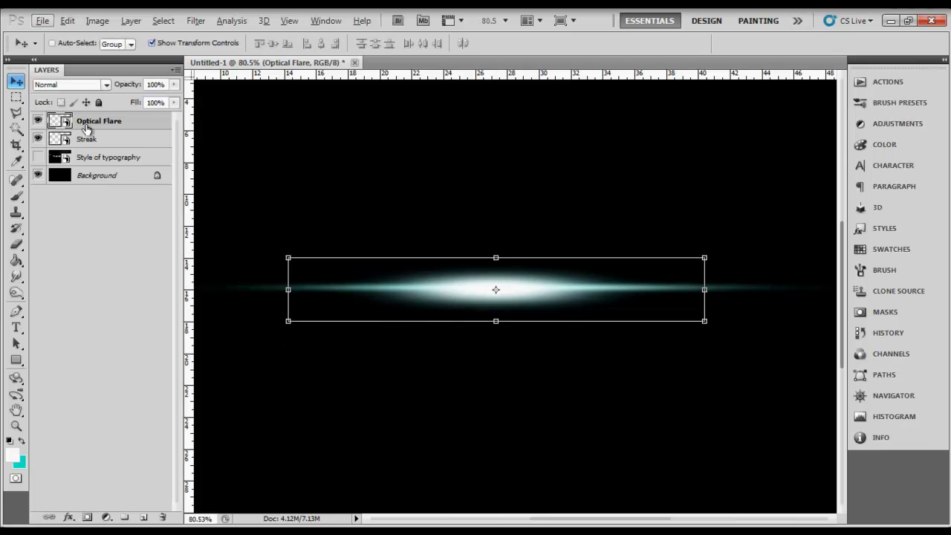
Duplicate the Optical Flare layer as 'Optical Flare copy'
right_click(97, 123)
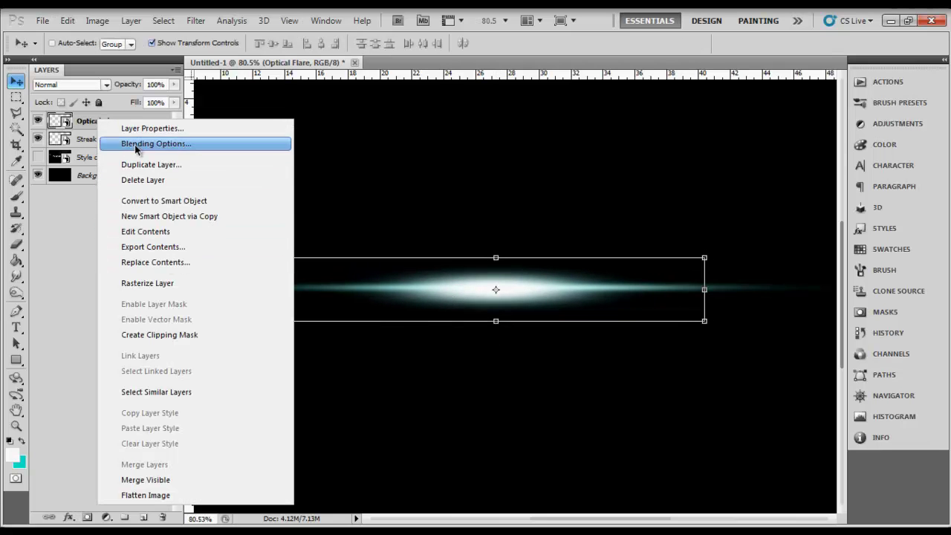
click(152, 164)
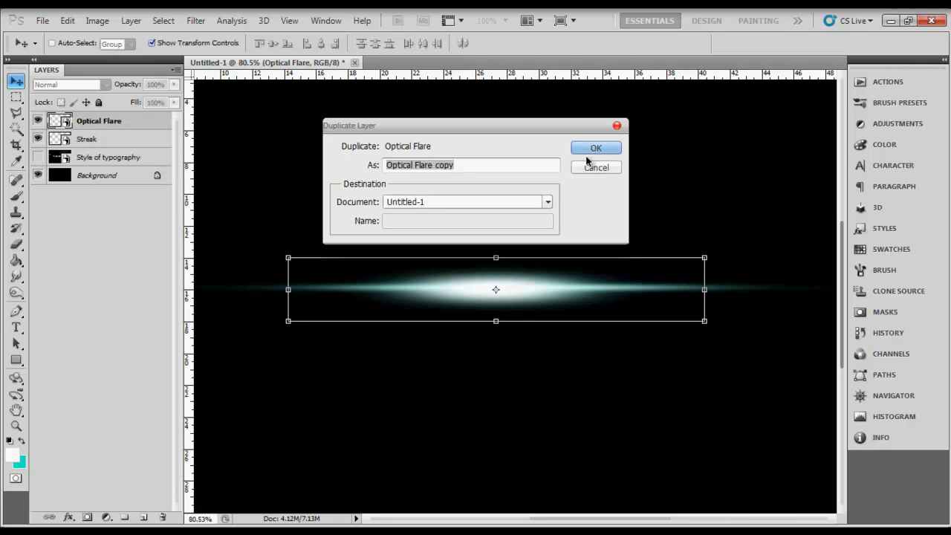
click(588, 152)
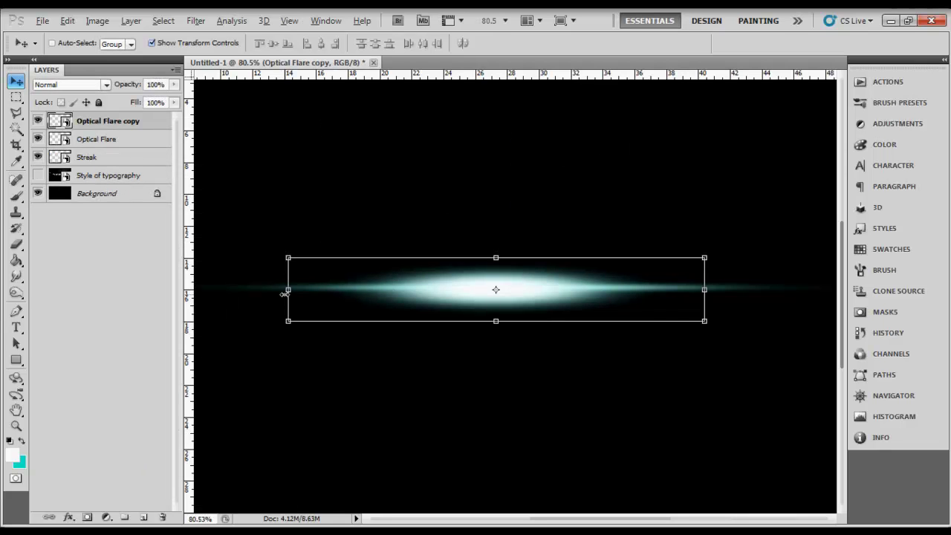
Reshape the copy's glow to about 40% width and 246% height
drag(287, 293, 410, 292)
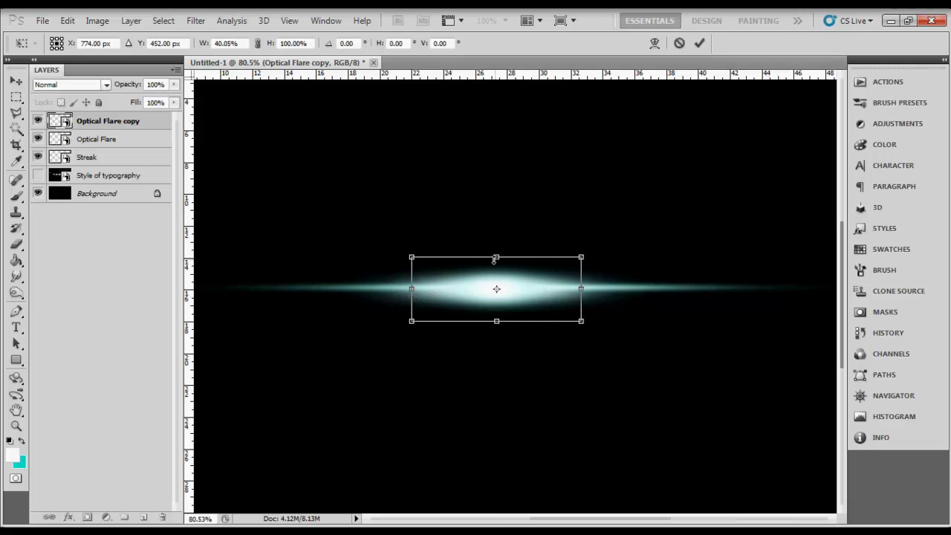
drag(494, 259, 495, 209)
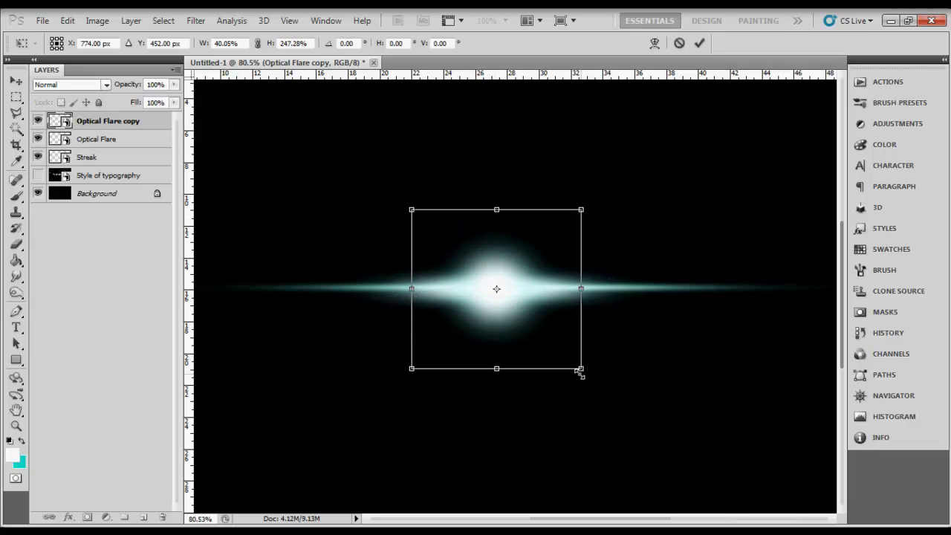
drag(580, 371, 624, 410)
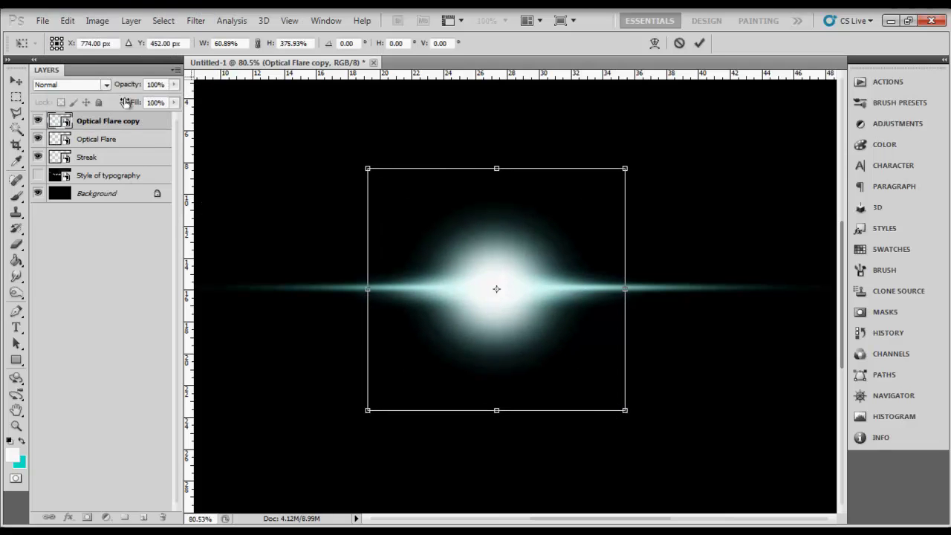
drag(127, 88, 353, 90)
scroll(592, 347, down, 3)
scroll(547, 240, up, 3)
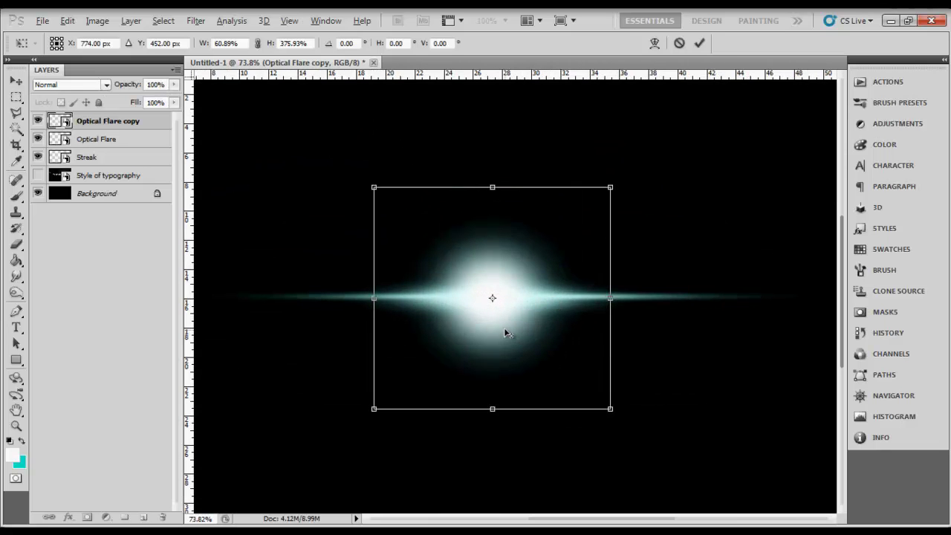
scroll(505, 297, down, 3)
drag(576, 362, 553, 340)
scroll(542, 311, up, 2)
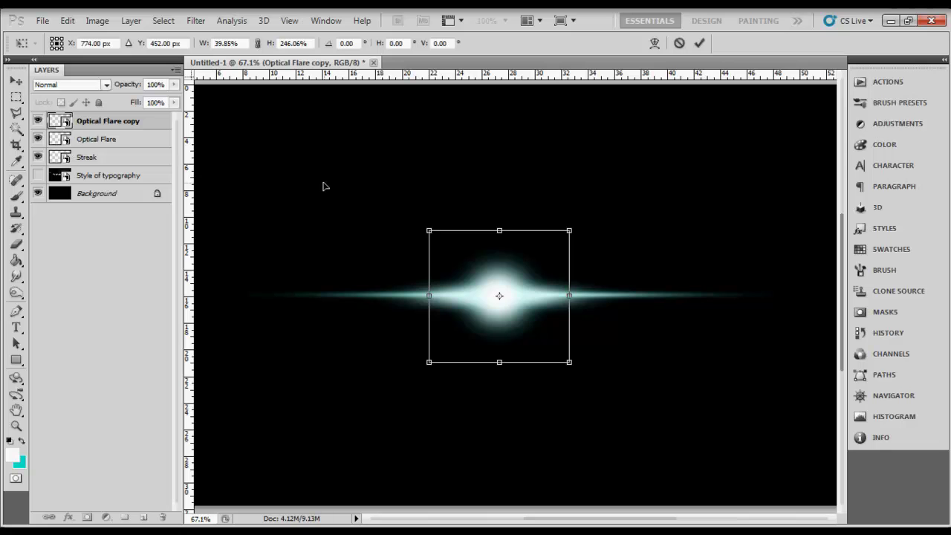
Squash the original Optical Flare to 74% height and set its opacity to 64%
key(Return)
click(107, 140)
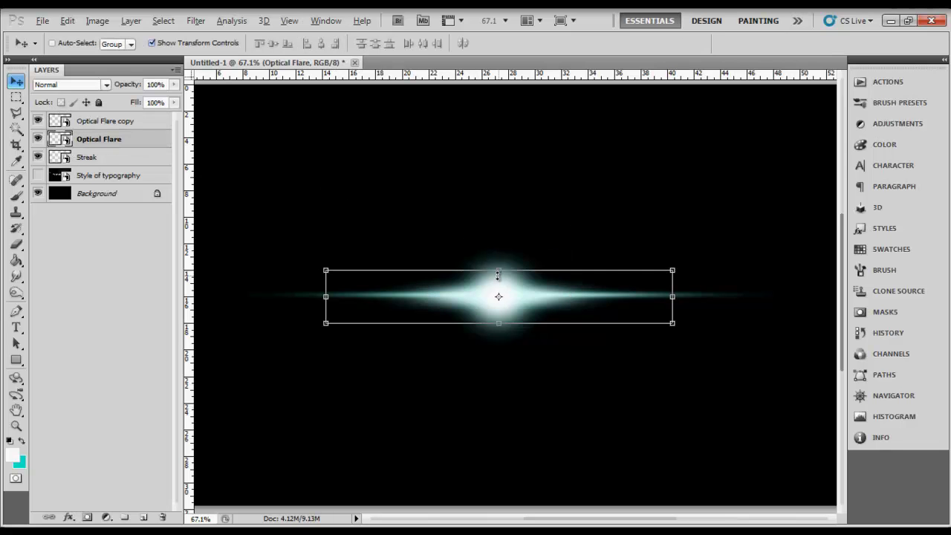
drag(498, 275, 498, 281)
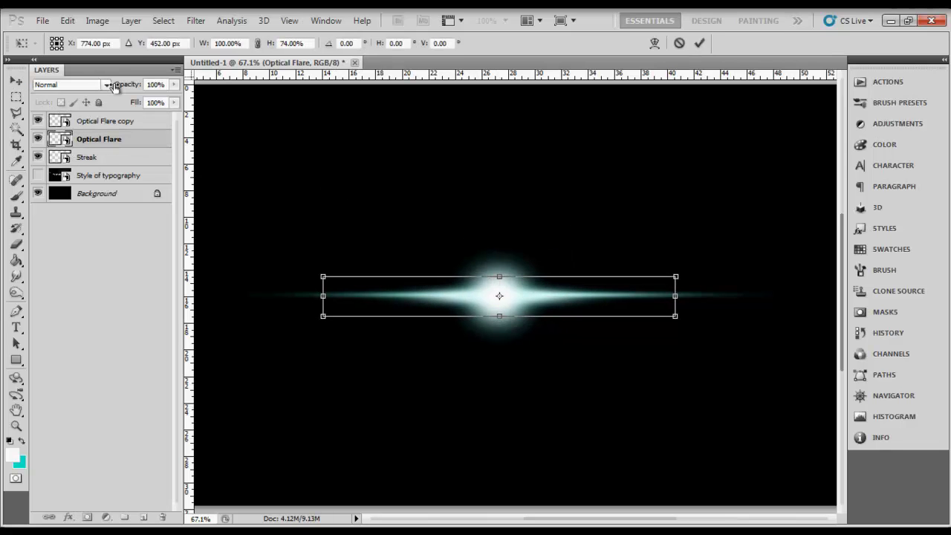
drag(117, 88, 84, 94)
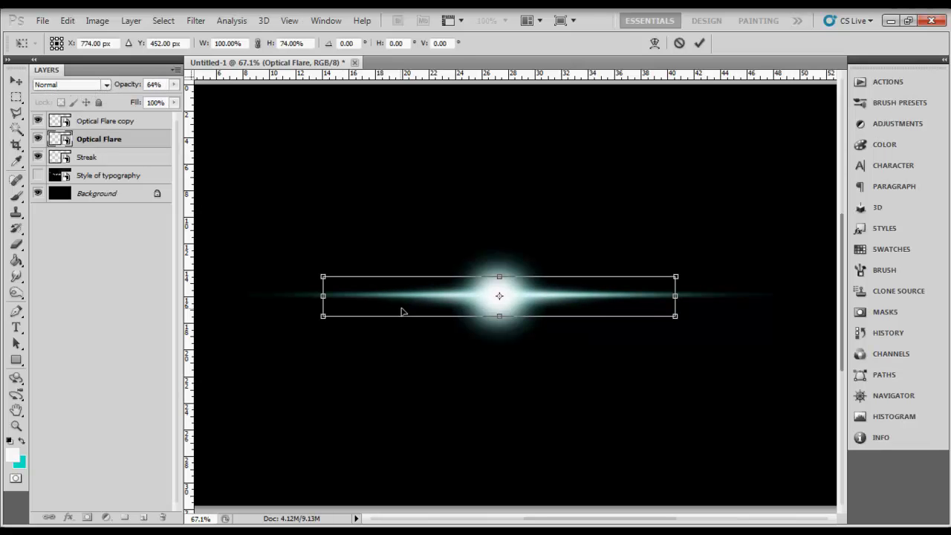
key(Return)
key(alt)
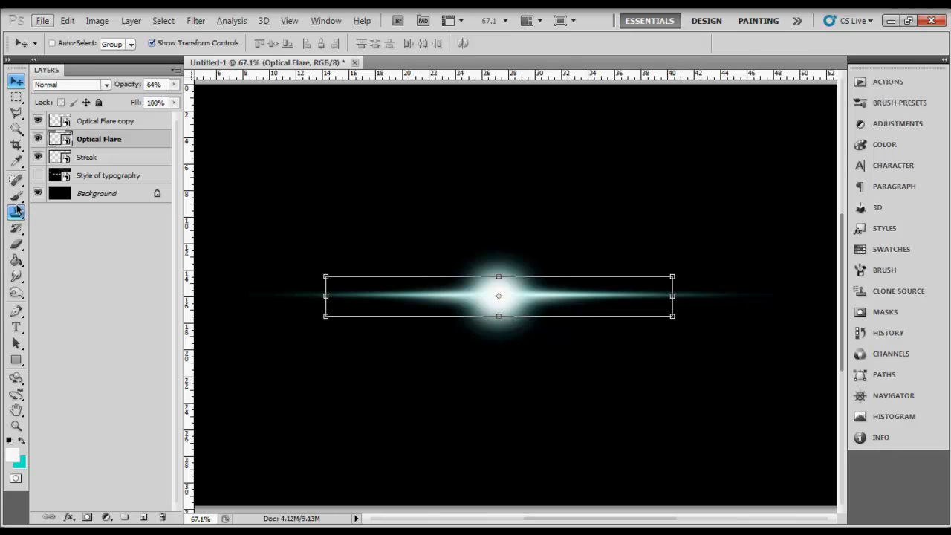
scroll(456, 314, down, 1)
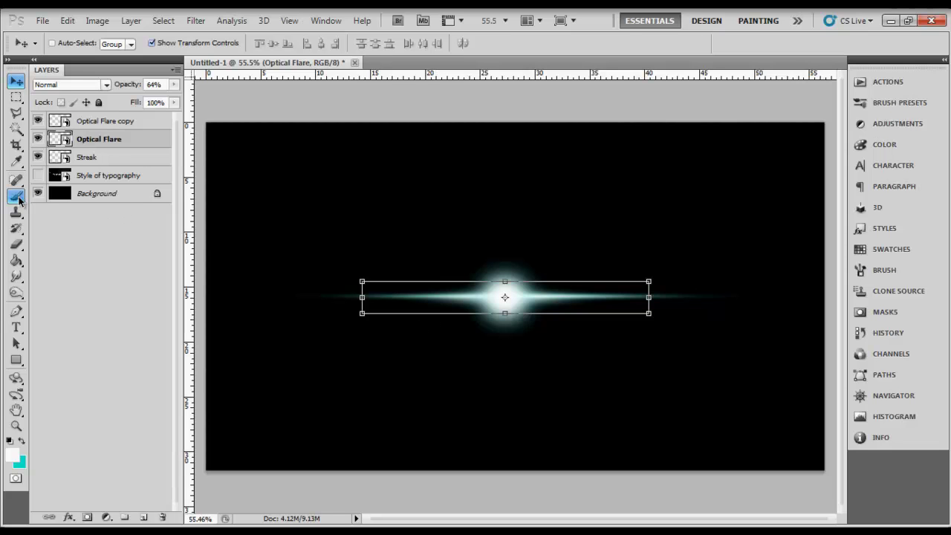
click(111, 121)
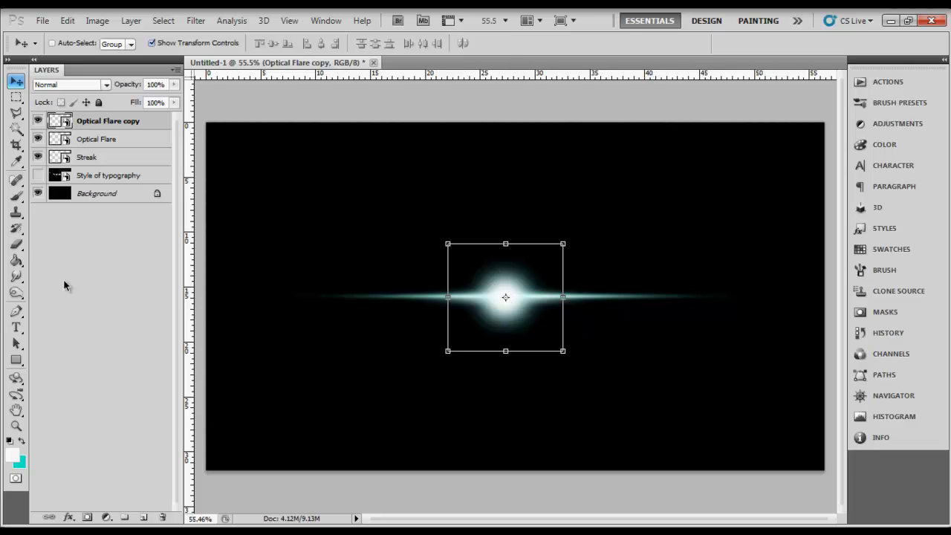
Add a new layer and draw a rectangular selection around the flare
click(144, 516)
click(15, 96)
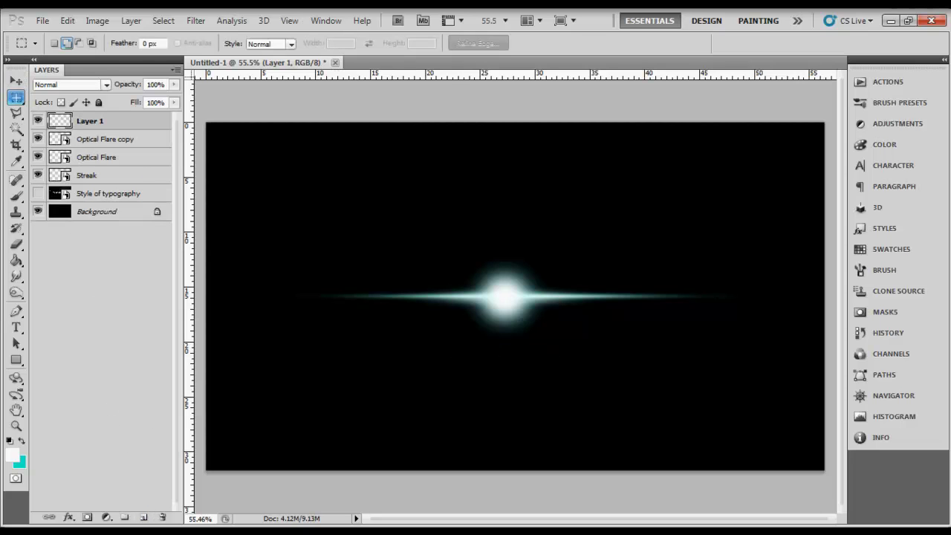
drag(282, 231, 808, 387)
click(734, 383)
key(ctrl+z)
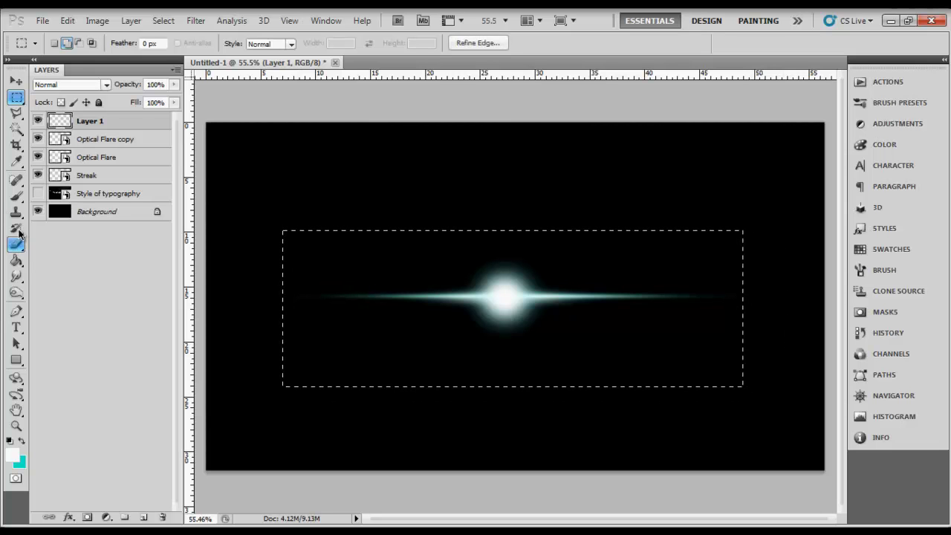
Paint a soft cyan band across the top of the selection with a 415 px brush
click(16, 196)
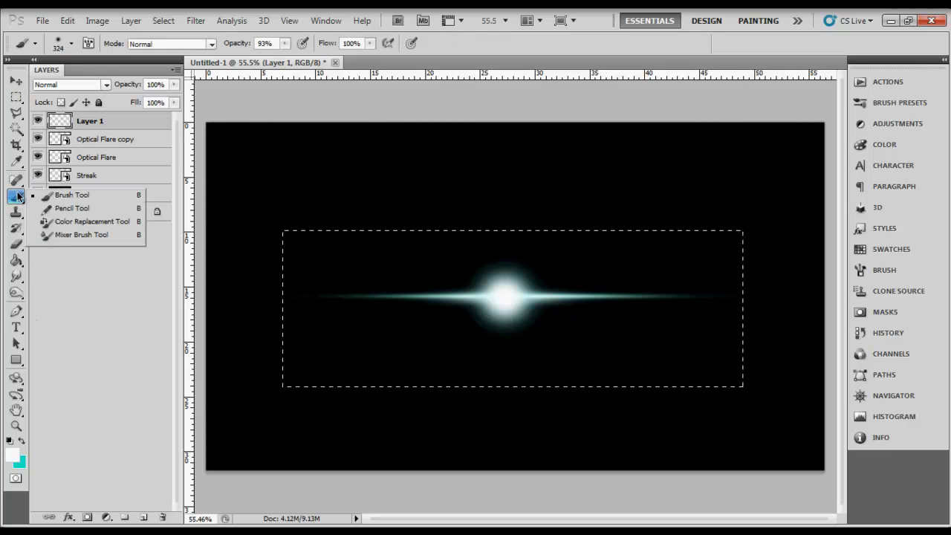
click(16, 195)
click(22, 441)
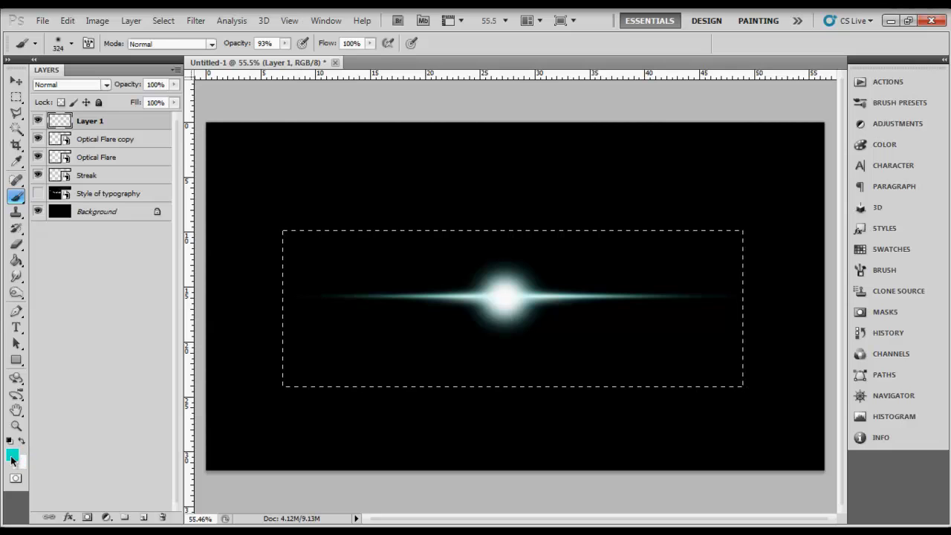
drag(290, 247, 305, 247)
drag(246, 45, 237, 45)
drag(284, 237, 757, 218)
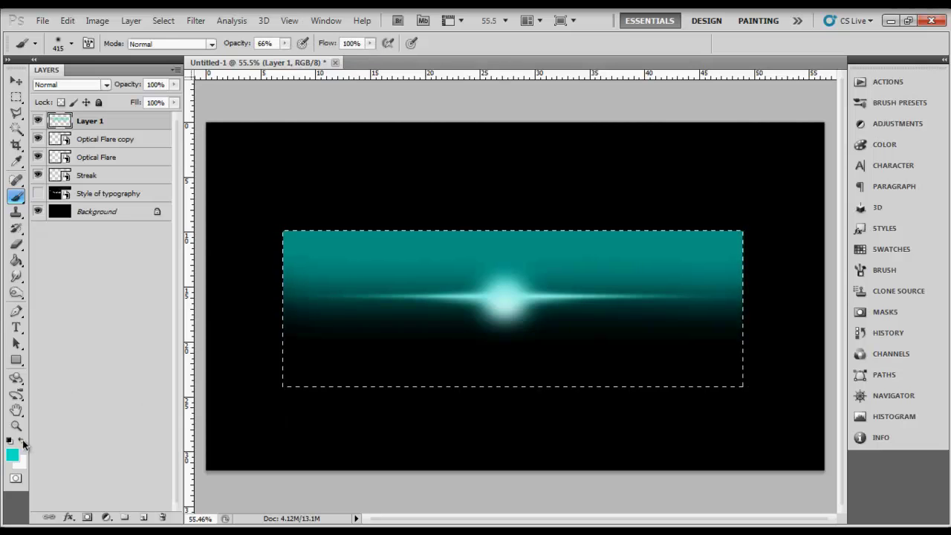
Paint white along the top of the selection with a 364 px brush
click(21, 443)
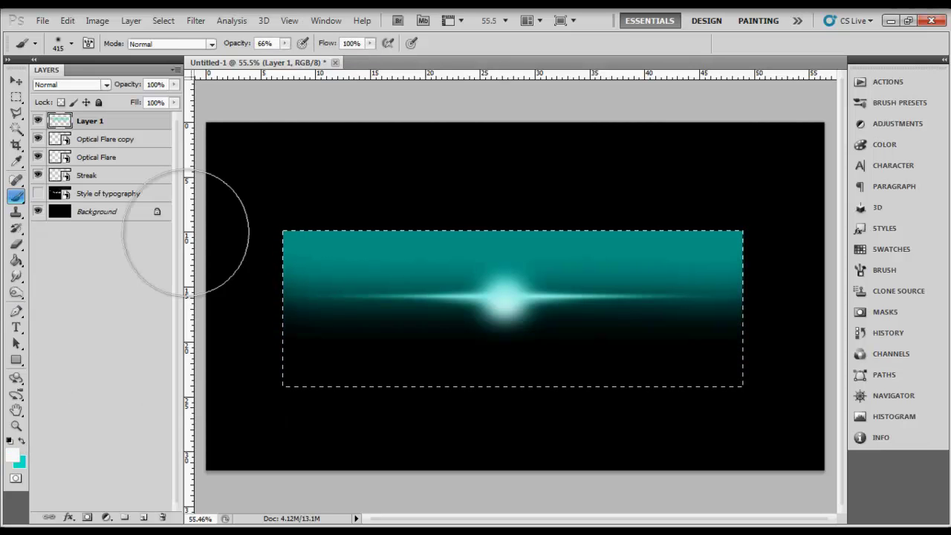
alt+right_click(343, 219)
drag(242, 43, 247, 46)
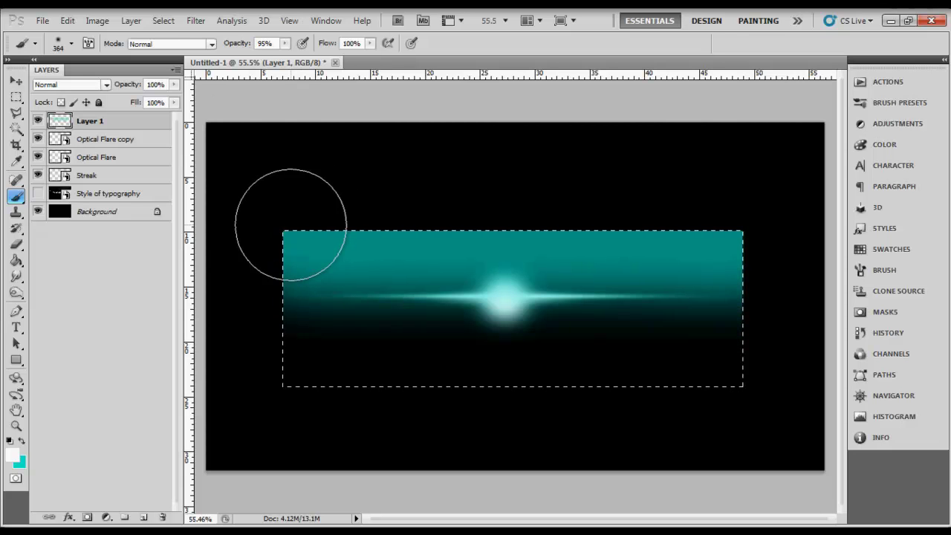
drag(276, 218, 764, 220)
Deselect, then warp the cyan-white glow so both its left and right ends bend upward
click(17, 99)
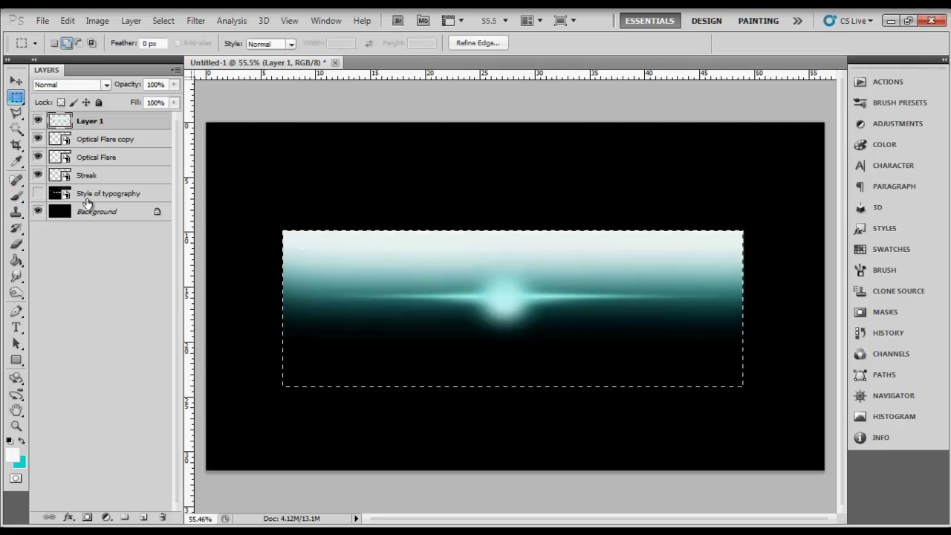
right_click(375, 253)
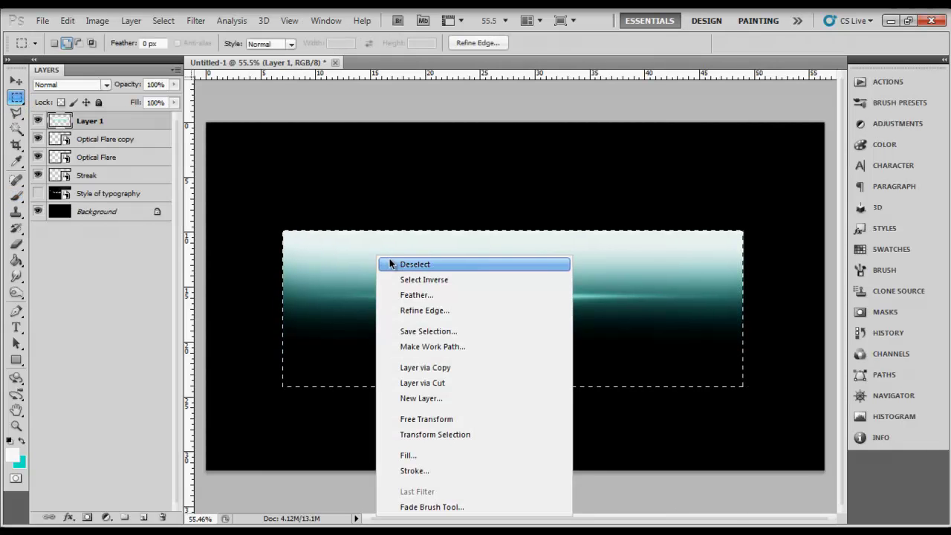
click(389, 259)
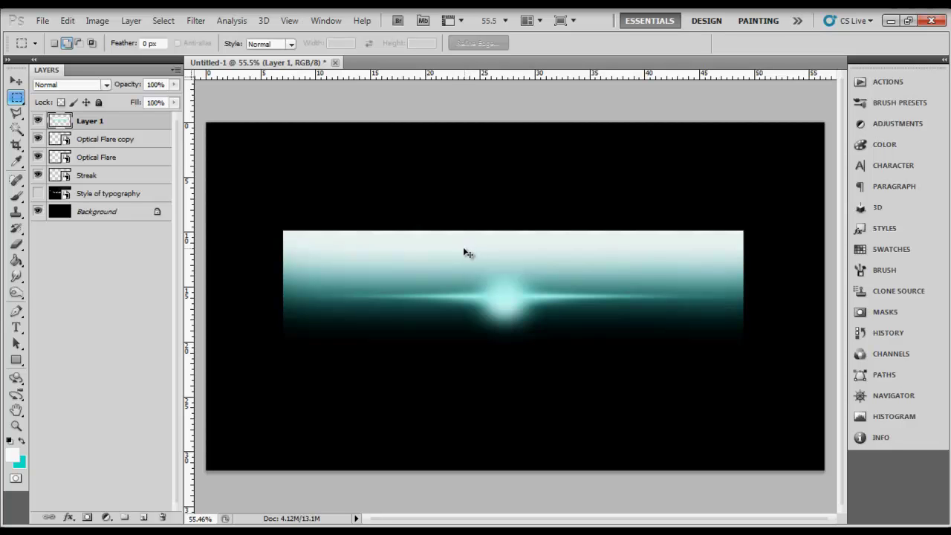
key(ctrl+t)
right_click(369, 280)
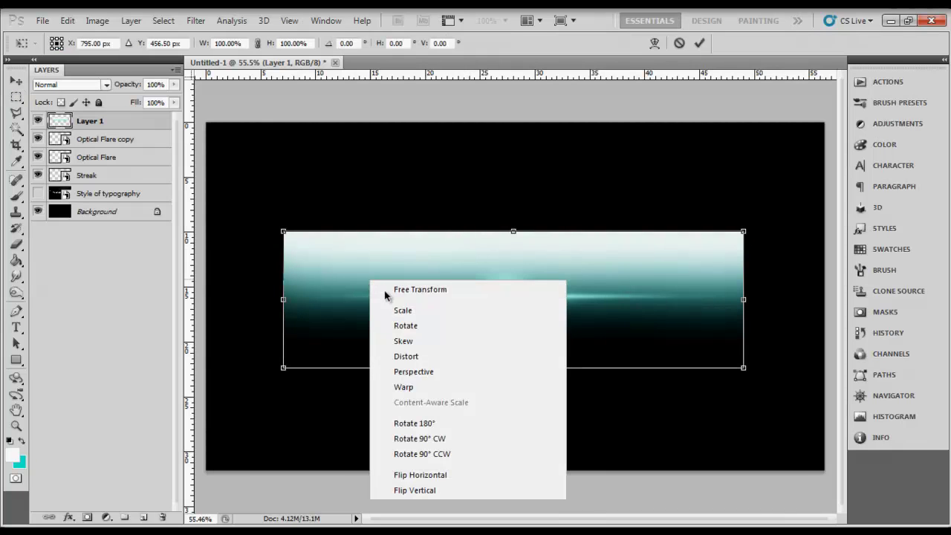
click(409, 374)
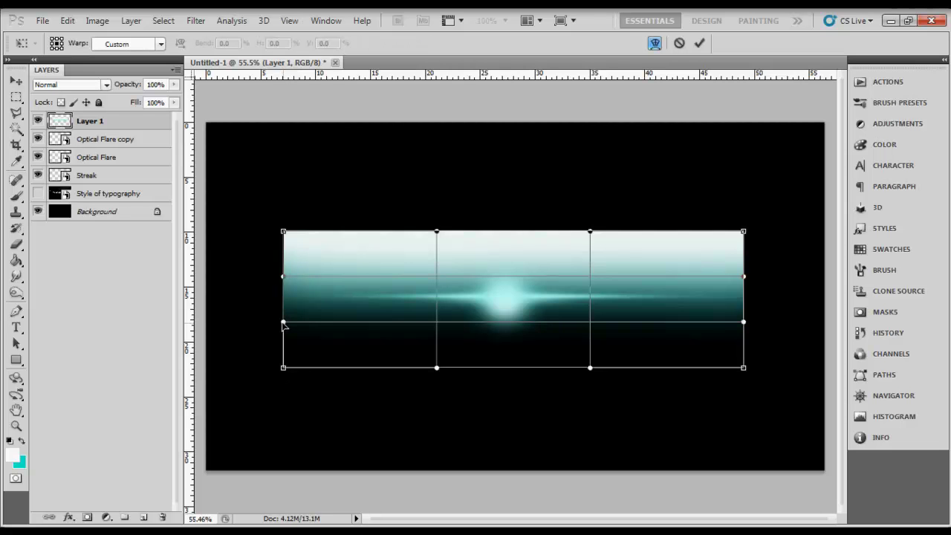
drag(283, 324, 284, 179)
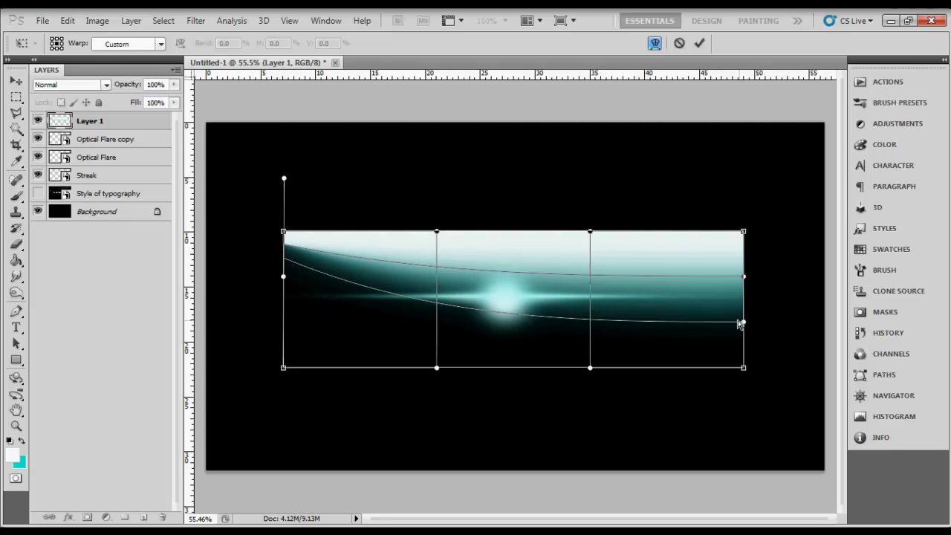
drag(743, 323, 743, 188)
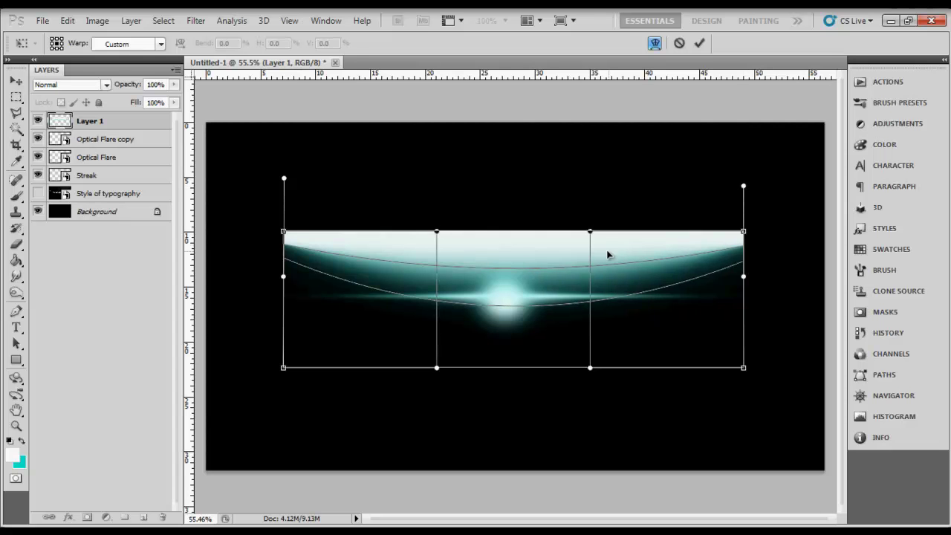
key(Return)
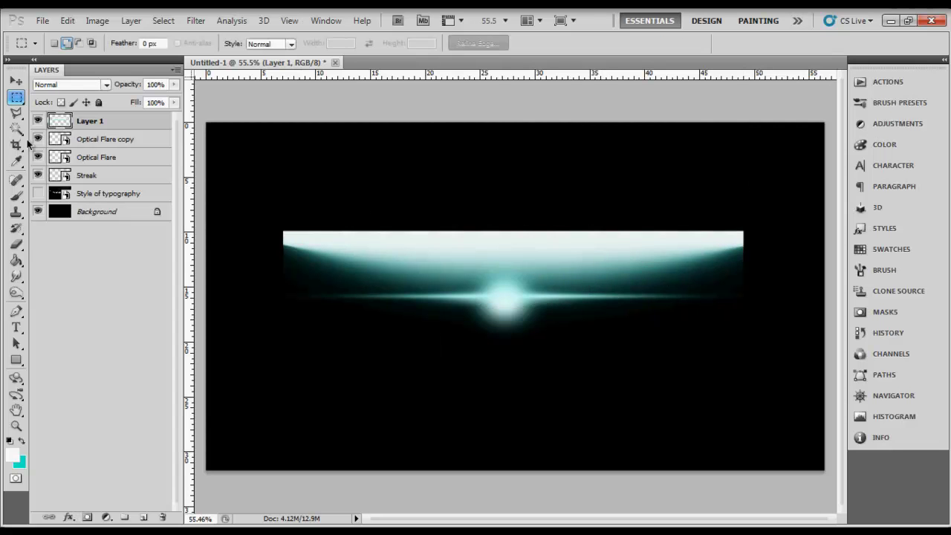
Erase the glow's right and left ends with a large soft eraser so they fade out
click(16, 244)
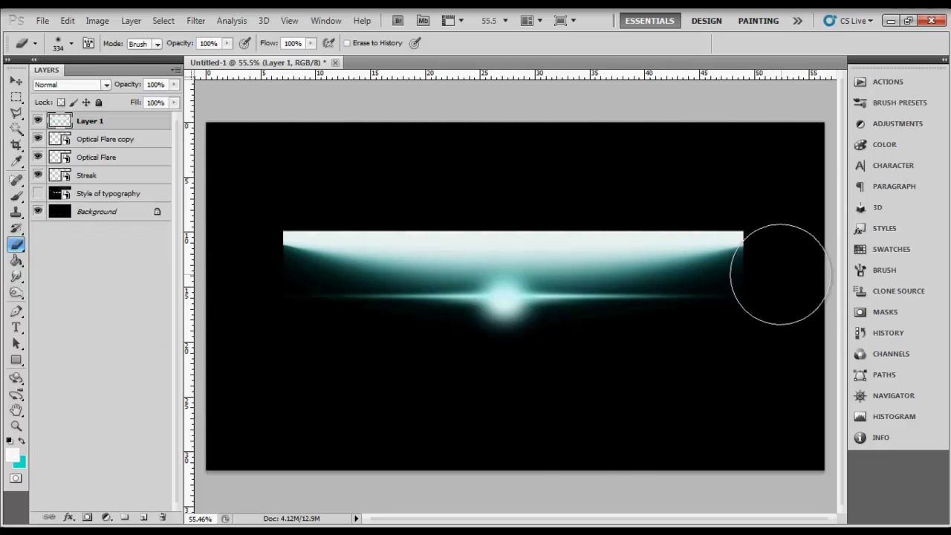
mouse_move(706, 339)
mouse_down()
mouse_move(687, 322)
mouse_move(605, 389)
mouse_move(827, 221)
mouse_move(776, 244)
mouse_move(539, 437)
mouse_up()
mouse_move(386, 381)
mouse_down()
mouse_move(208, 219)
mouse_move(238, 221)
mouse_move(445, 401)
mouse_up()
drag(233, 229, 541, 389)
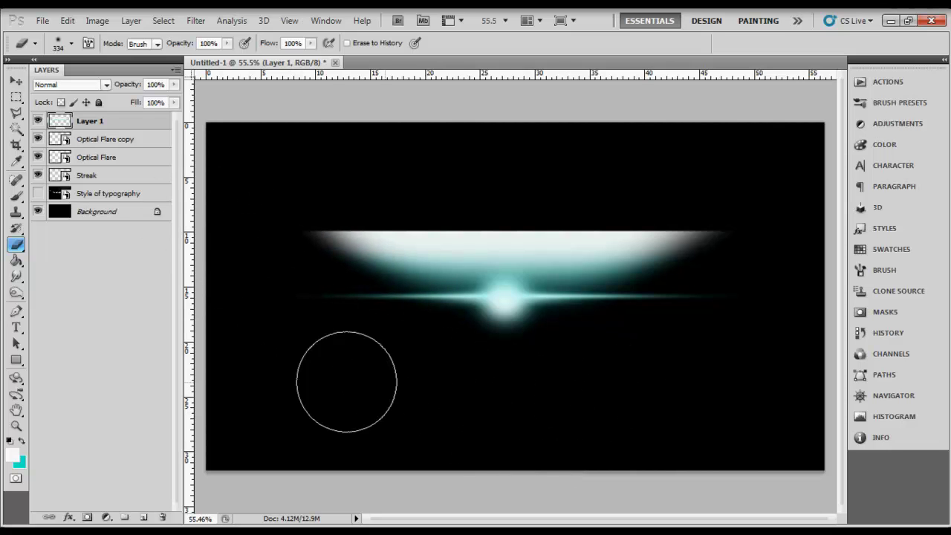
click(18, 81)
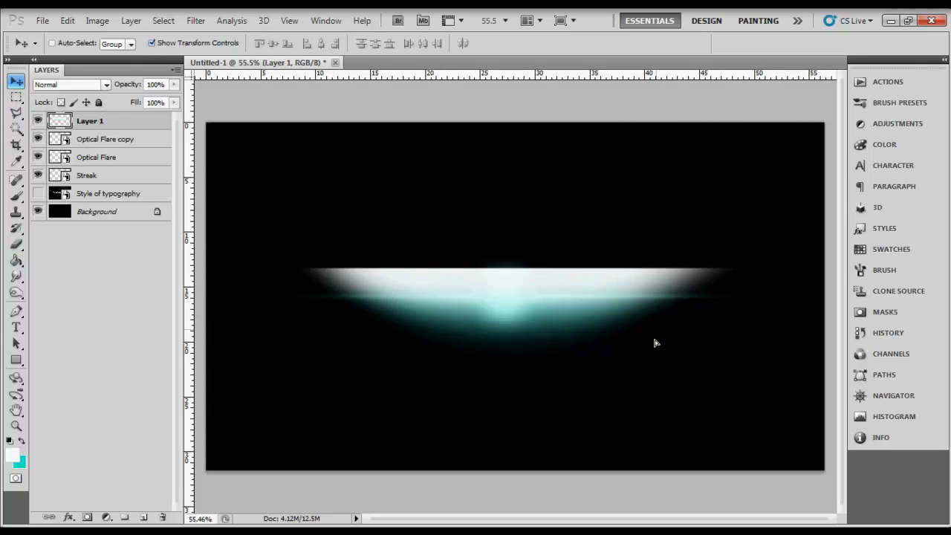
Shrink the glow to about half size, reposition it, and set Layer 1 opacity to 100%
key(ctrl+t)
drag(736, 399, 657, 313)
key(Return)
key(Return)
mouse_move(536, 329)
mouse_down()
mouse_move(560, 280)
mouse_move(590, 260)
mouse_move(566, 280)
mouse_up()
mouse_move(121, 88)
mouse_down()
mouse_move(111, 87)
mouse_move(242, 162)
mouse_up()
drag(583, 282, 573, 287)
scroll(586, 274, up, 2)
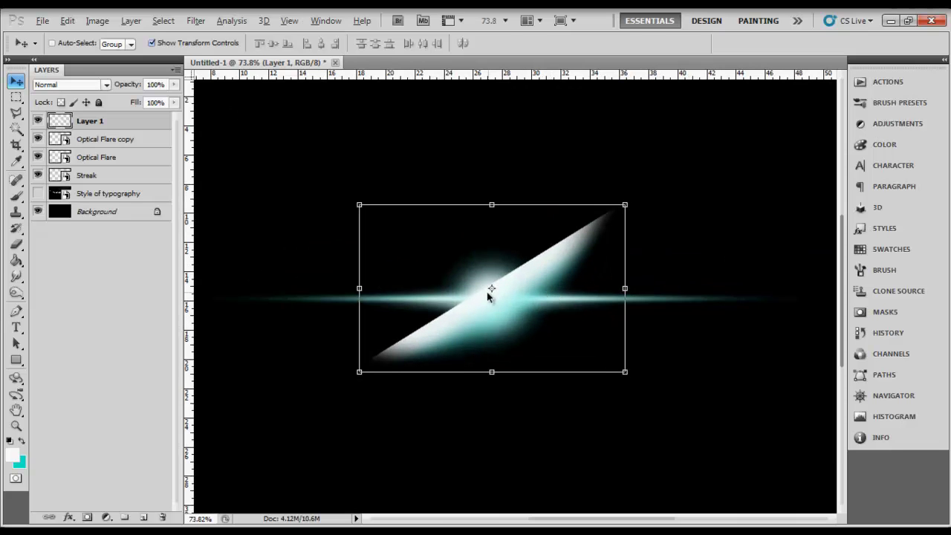
Fade the glow's lower-left with a 63% eraser and rotate it about 27 degrees into a ray
click(17, 244)
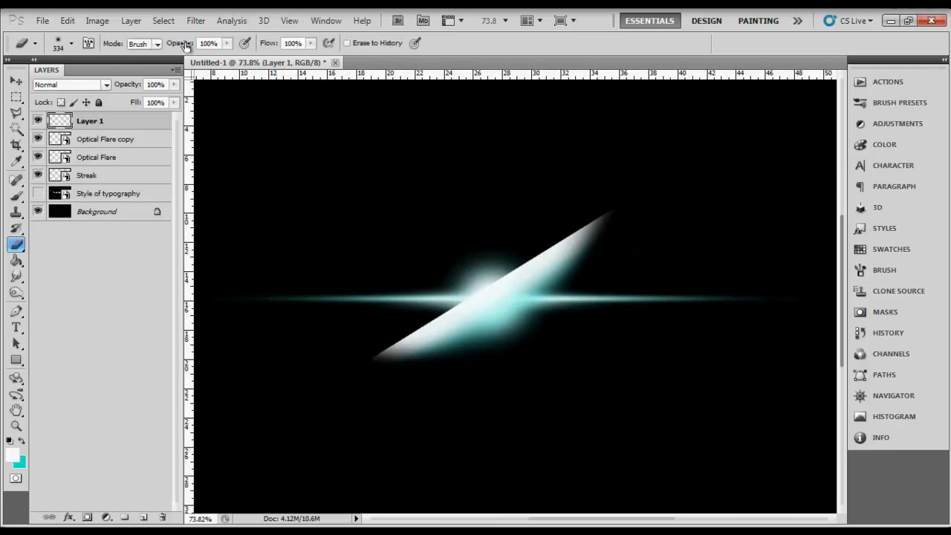
drag(187, 43, 159, 43)
mouse_move(377, 350)
mouse_down()
mouse_move(580, 358)
mouse_move(654, 323)
mouse_move(296, 426)
mouse_move(548, 349)
mouse_move(236, 373)
mouse_move(533, 331)
mouse_move(649, 224)
mouse_move(701, 196)
mouse_up()
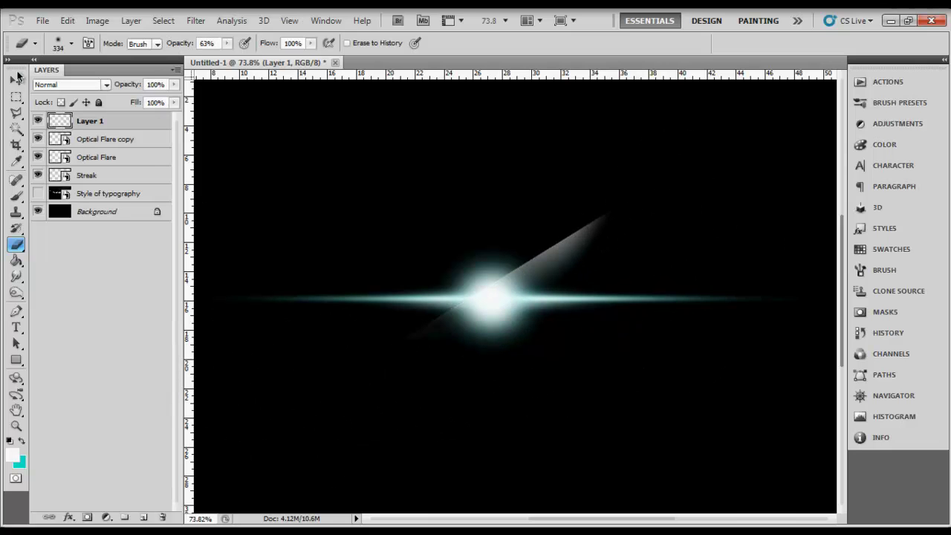
click(16, 79)
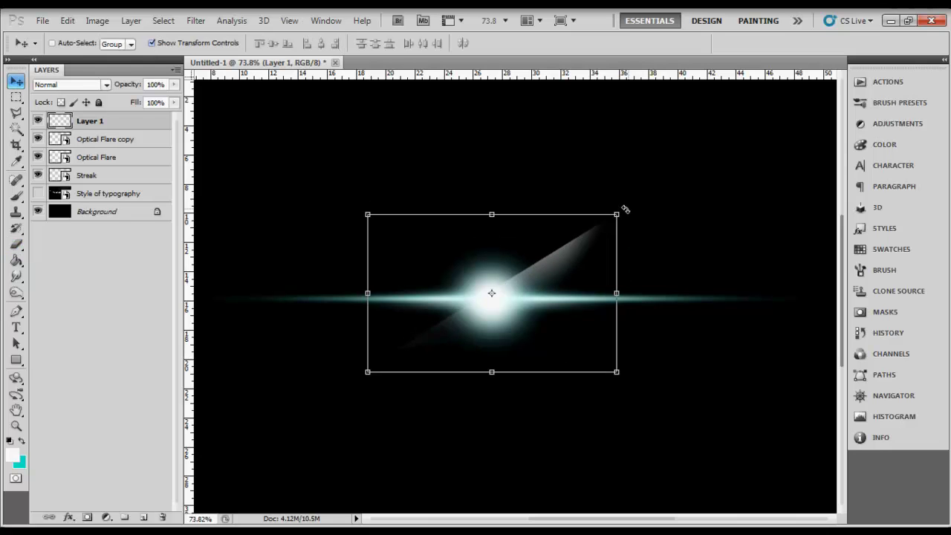
drag(625, 209, 732, 250)
key(Return)
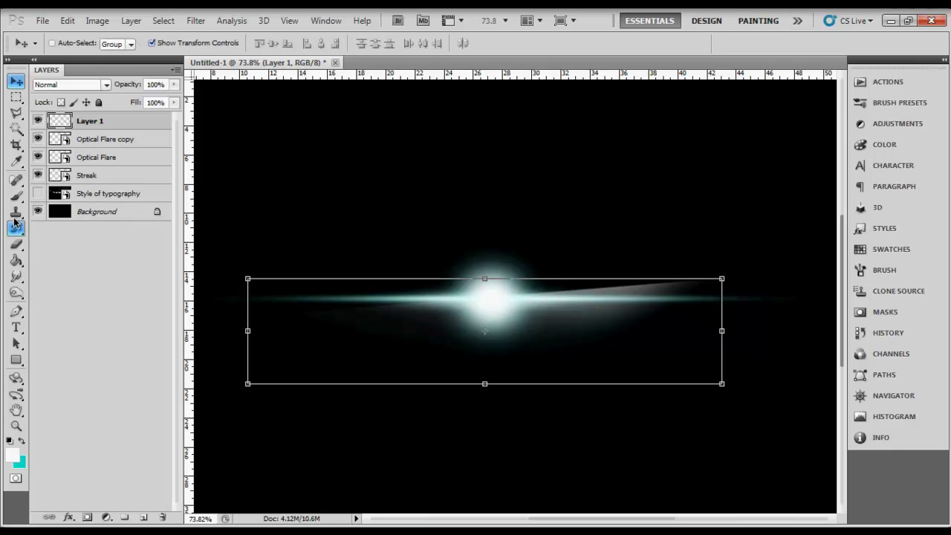
click(17, 244)
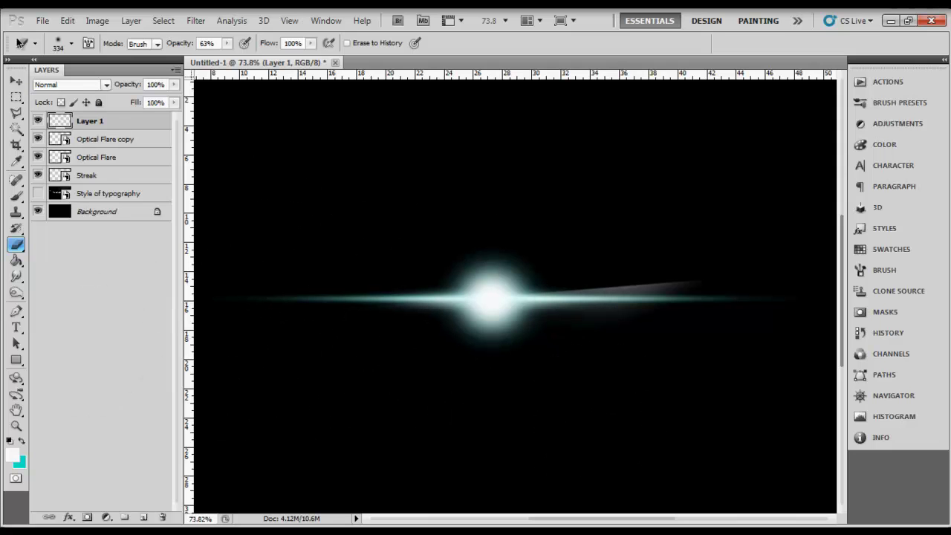
Duplicate the streak as a flipped, rotated, repositioned copy at 35% opacity
click(16, 79)
drag(652, 348, 601, 297)
key(ctrl+j)
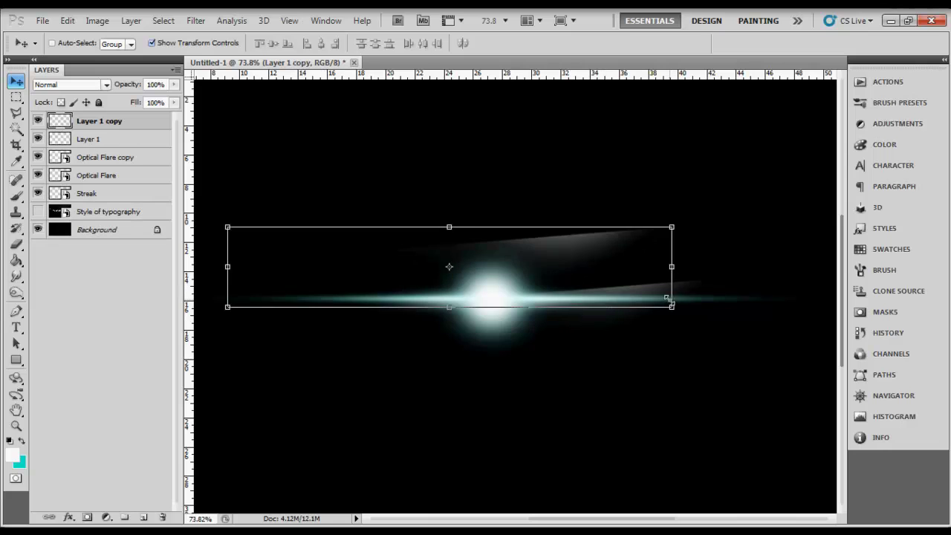
key(ctrl+t)
mouse_move(671, 305)
mouse_down()
mouse_move(364, 312)
mouse_move(255, 269)
mouse_move(264, 280)
mouse_move(701, 279)
mouse_up()
drag(477, 257, 490, 298)
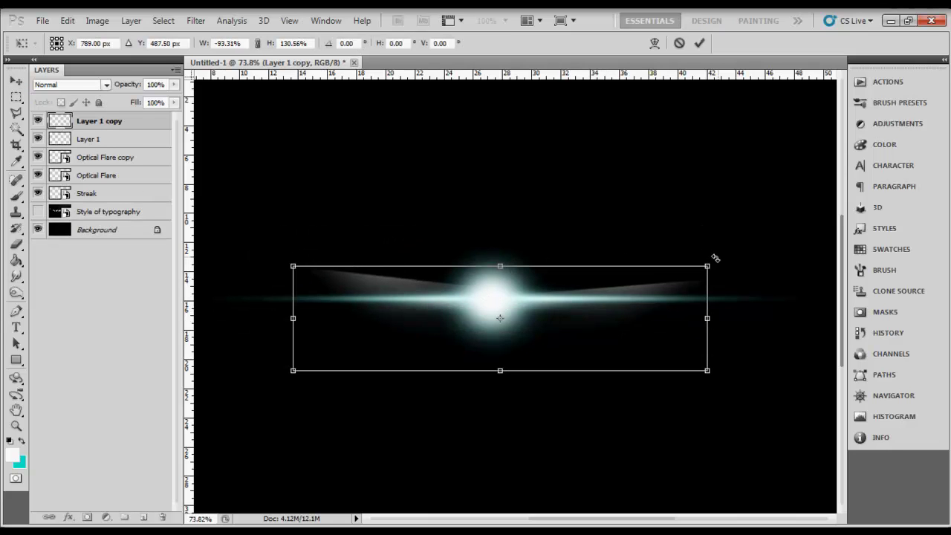
mouse_move(715, 257)
mouse_down()
mouse_move(708, 171)
mouse_move(696, 284)
mouse_move(702, 269)
mouse_up()
mouse_move(584, 337)
mouse_down()
mouse_move(491, 315)
mouse_move(505, 261)
mouse_move(700, 367)
mouse_move(547, 352)
mouse_move(748, 361)
mouse_move(714, 362)
mouse_up()
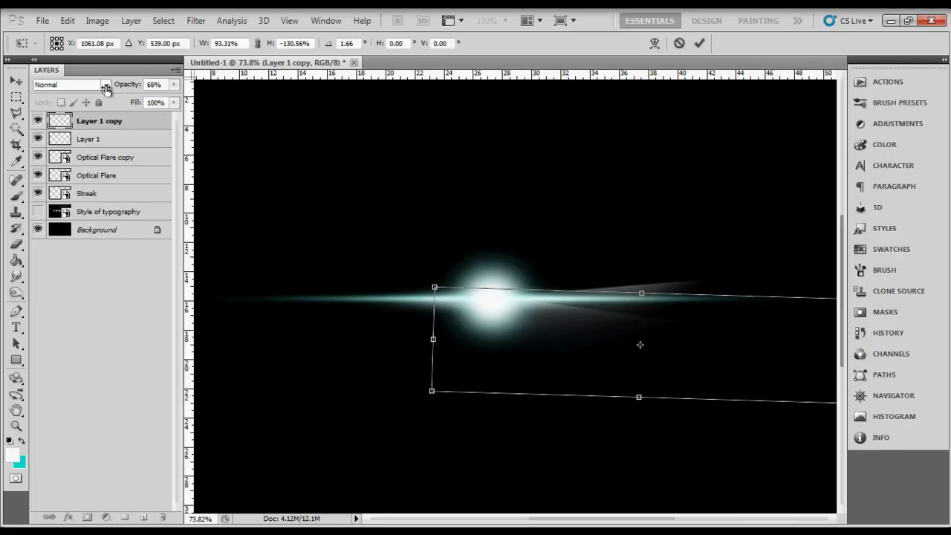
drag(106, 88, 62, 96)
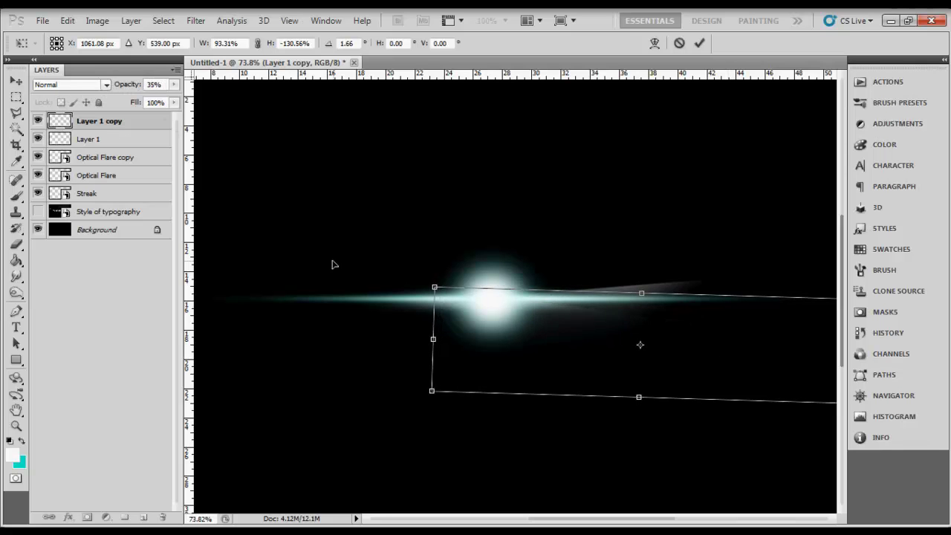
key(Return)
Make a second flipped, widened copy of the faded streak and zoom out
key(ctrl+j)
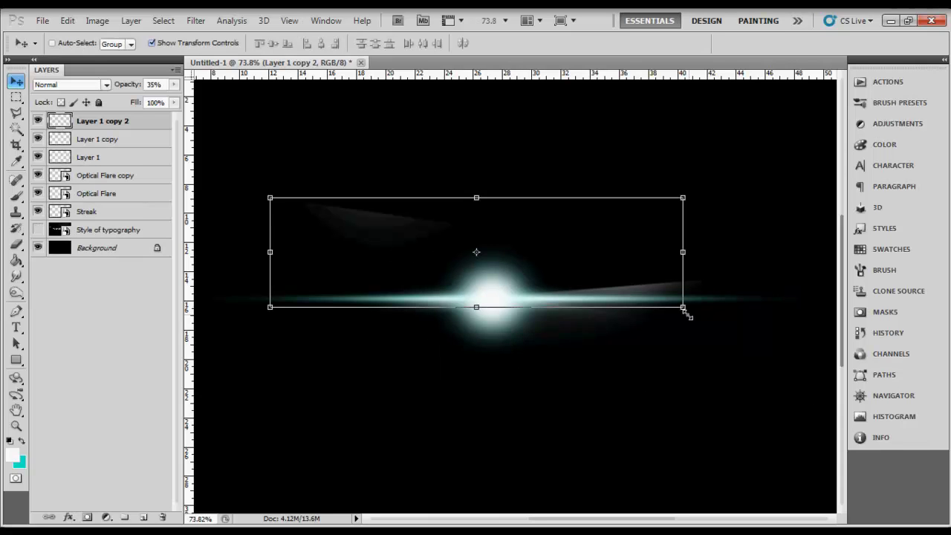
drag(678, 309, 636, 339)
drag(582, 327, 536, 322)
key(Return)
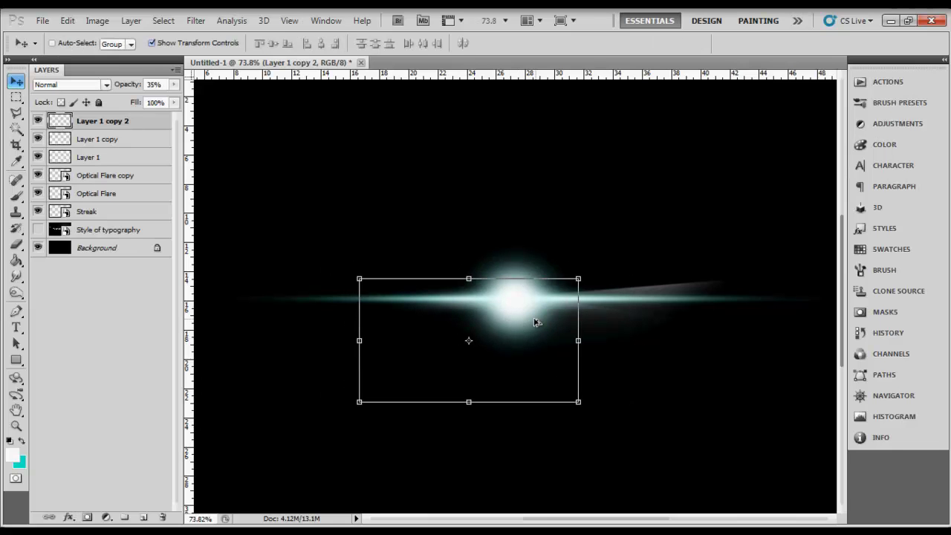
key(ctrl+minus)
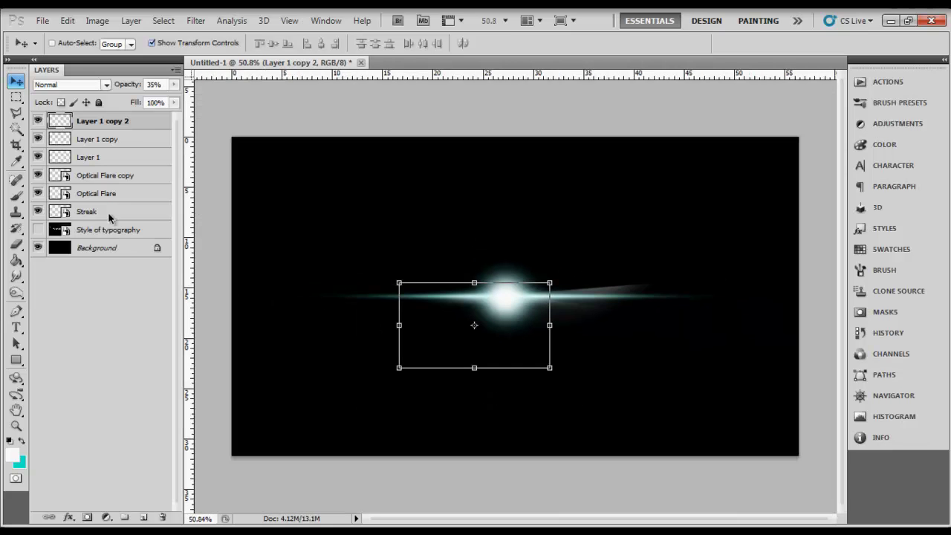
Select the layers from Streak to Layer 1 copy 2 and merge them into one layer
click(112, 214)
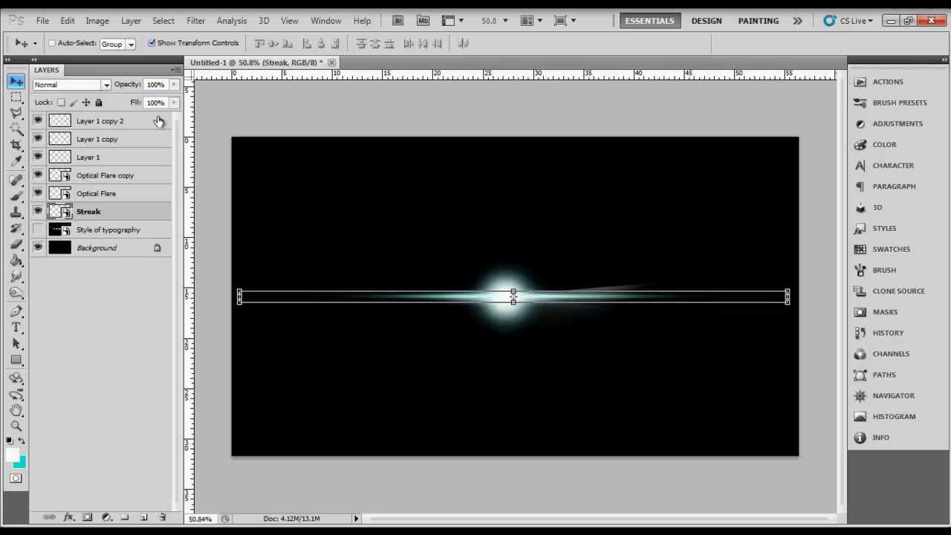
click(112, 121)
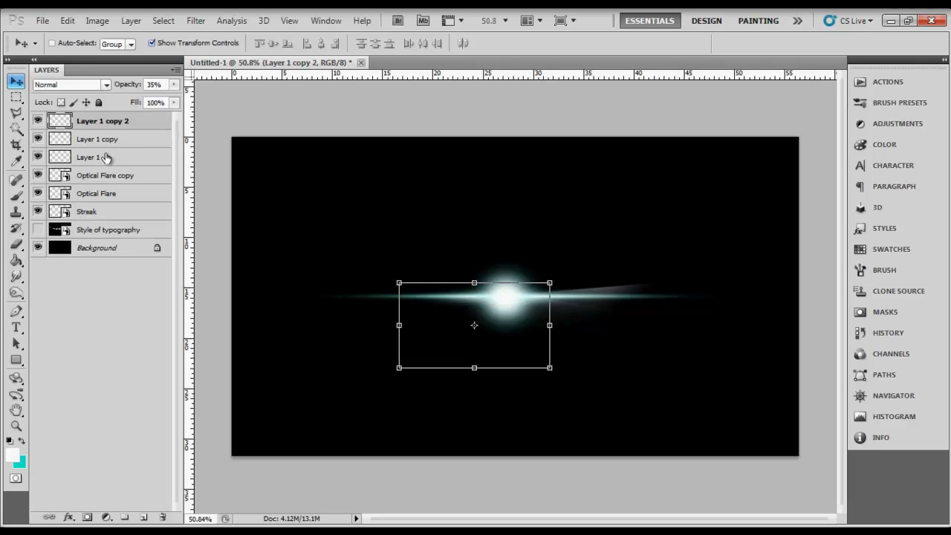
click(106, 213)
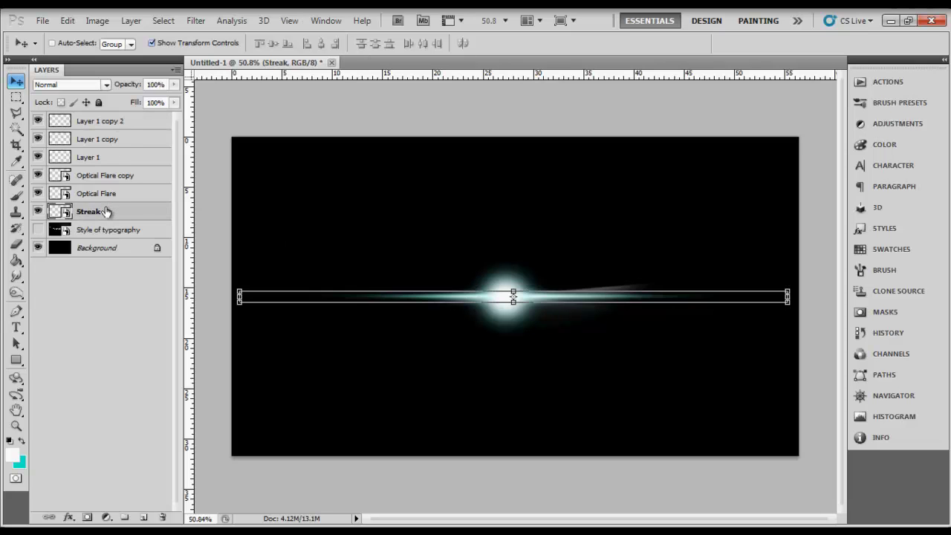
shift+click(106, 126)
right_click(124, 125)
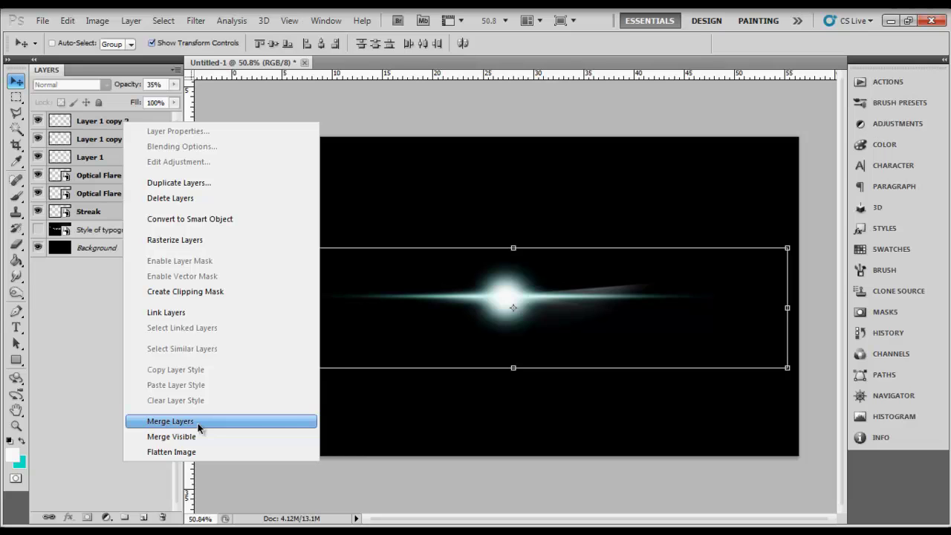
click(170, 421)
drag(479, 285, 471, 250)
key(ctrl+z)
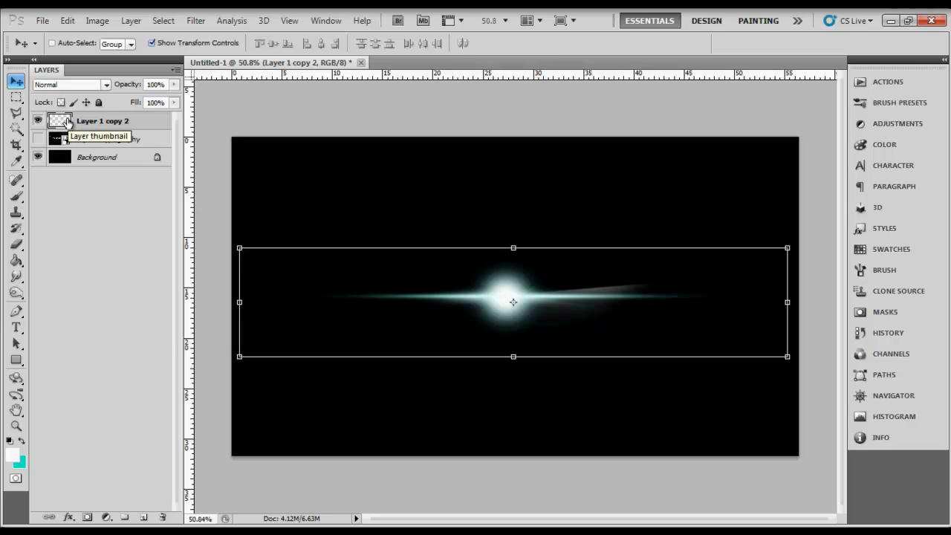
Convert the merged Layer 1 copy 2 into a smart object
right_click(69, 120)
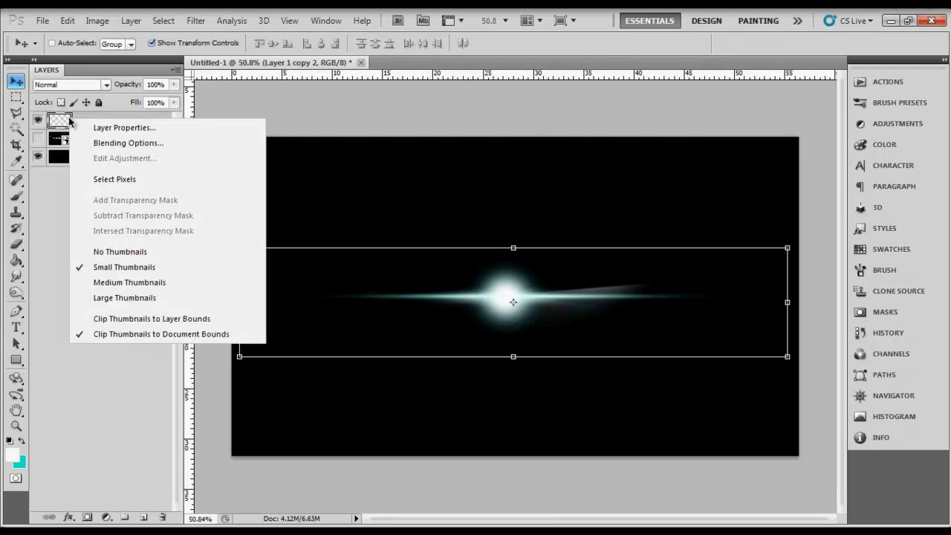
right_click(106, 119)
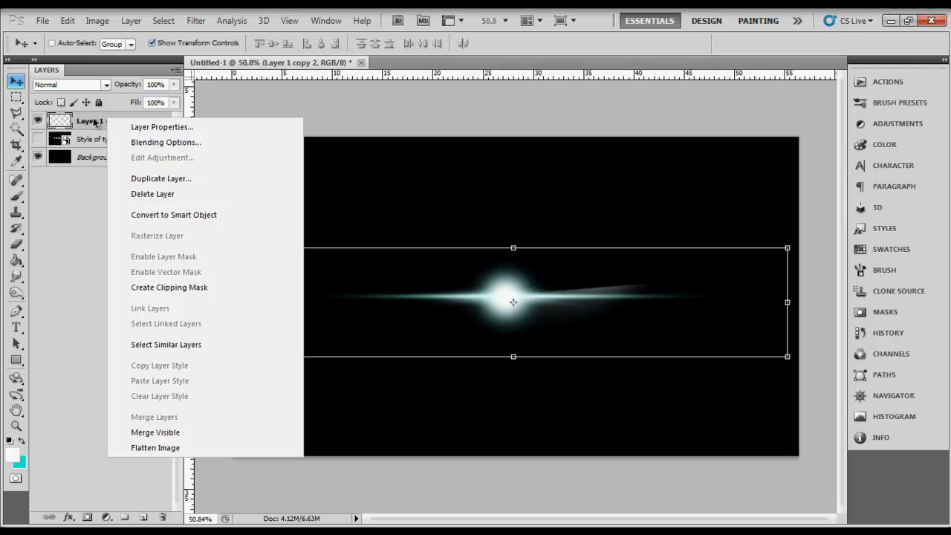
click(185, 214)
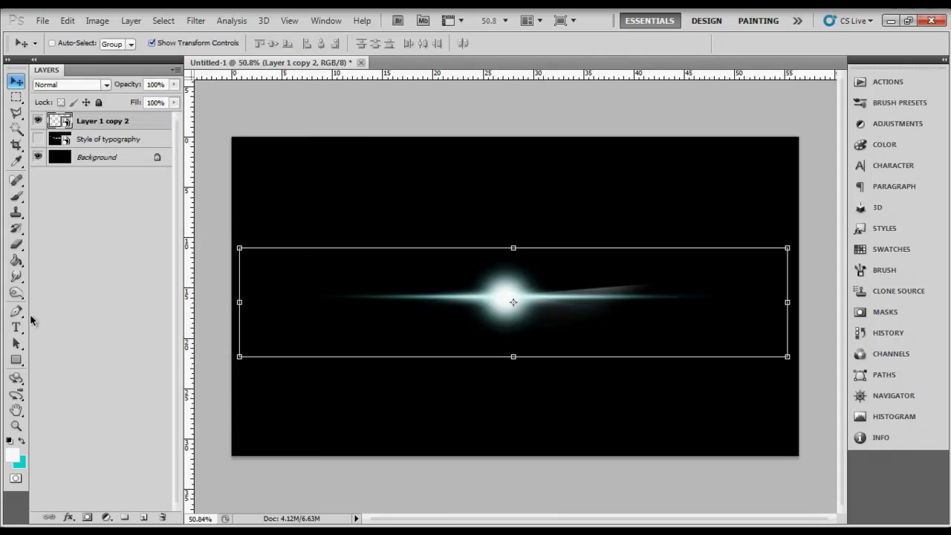
Compare the flare against the Style of typography reference artwork, then restore the flare layer
click(17, 327)
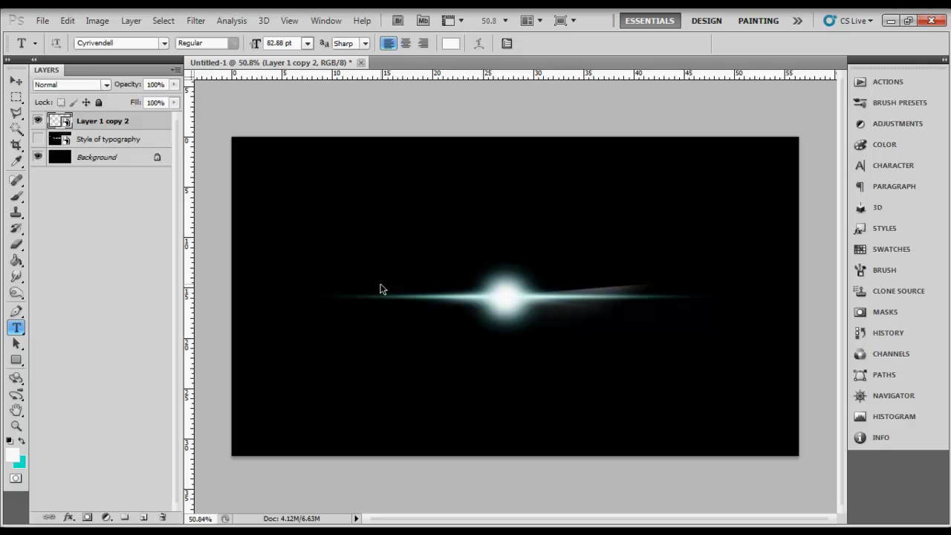
click(37, 121)
click(38, 138)
scroll(429, 323, up, 2)
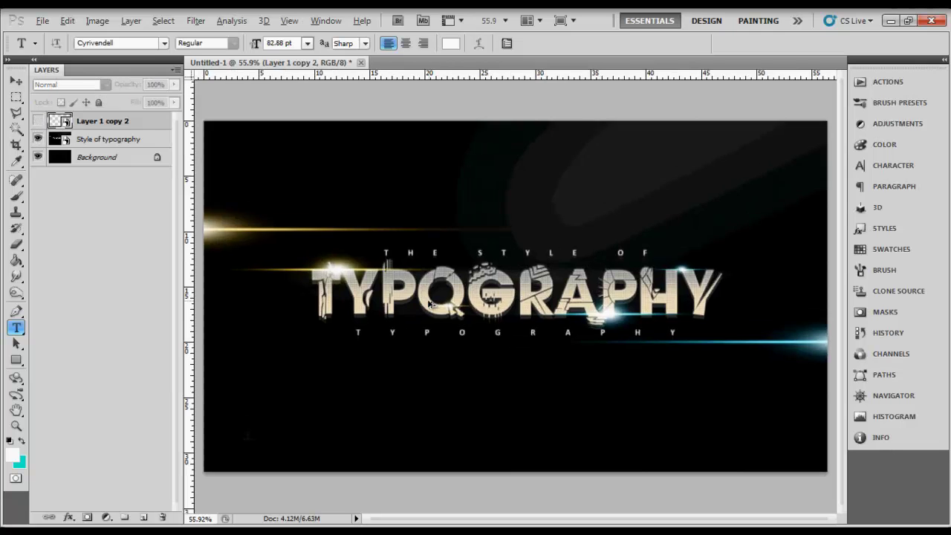
scroll(690, 332, down, 1)
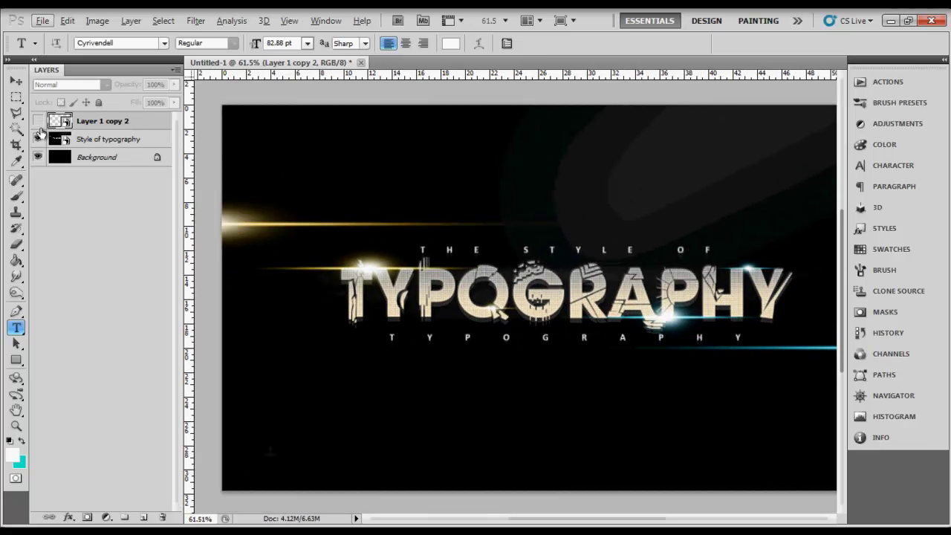
click(38, 139)
click(38, 120)
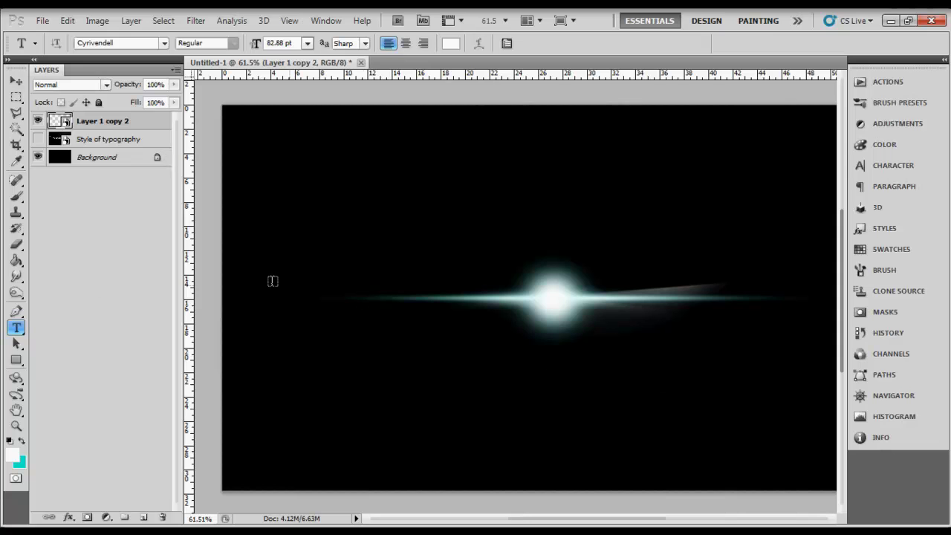
Type SANBRONS in white over the flare and stretch it to about 193%
click(458, 301)
text(sanctions)
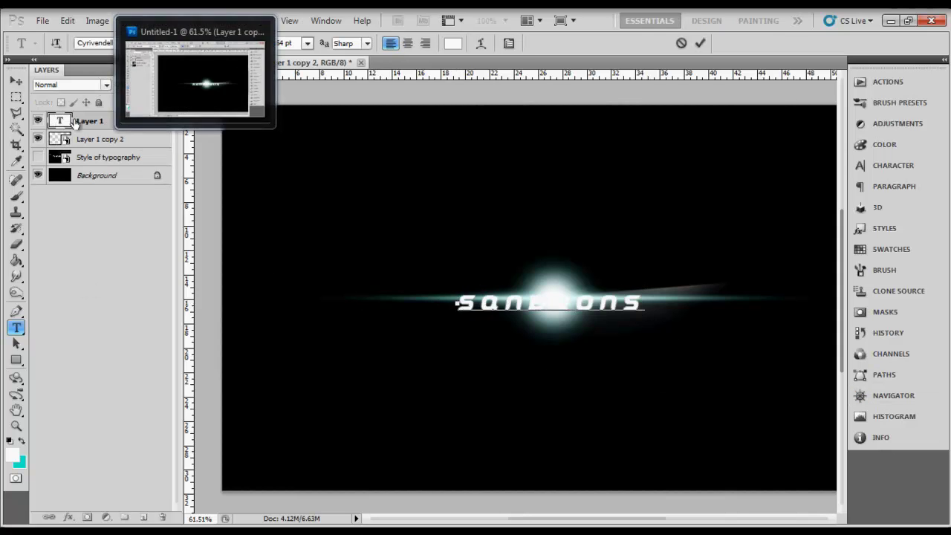
drag(645, 303, 410, 304)
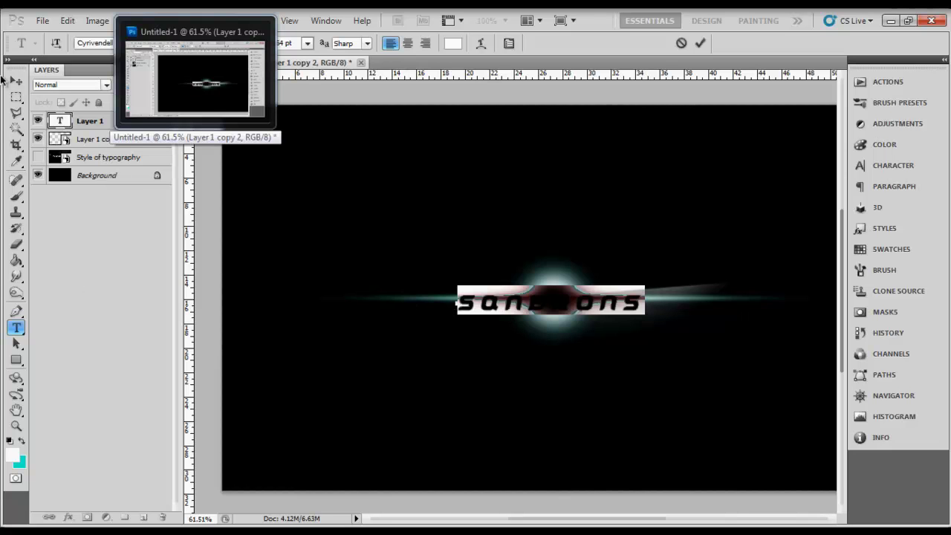
click(15, 80)
key(ctrl+t)
drag(704, 265, 732, 261)
key(Return)
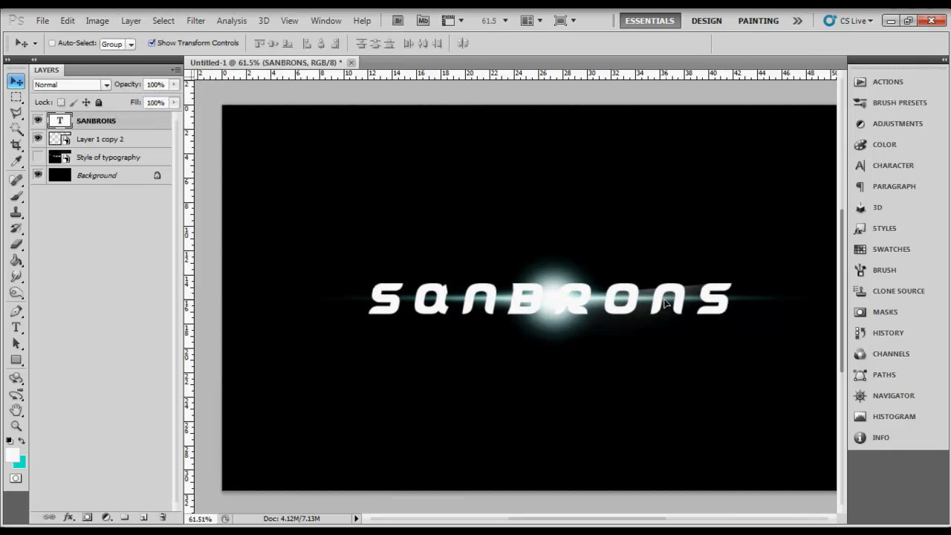
Apply the Outer zone font to SANBRONS and widen its tracking to 210
click(887, 166)
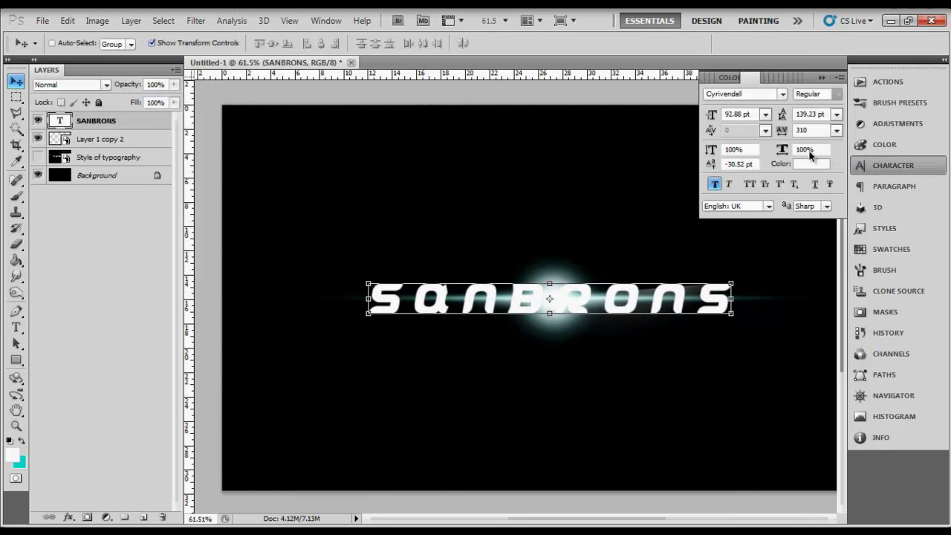
click(783, 93)
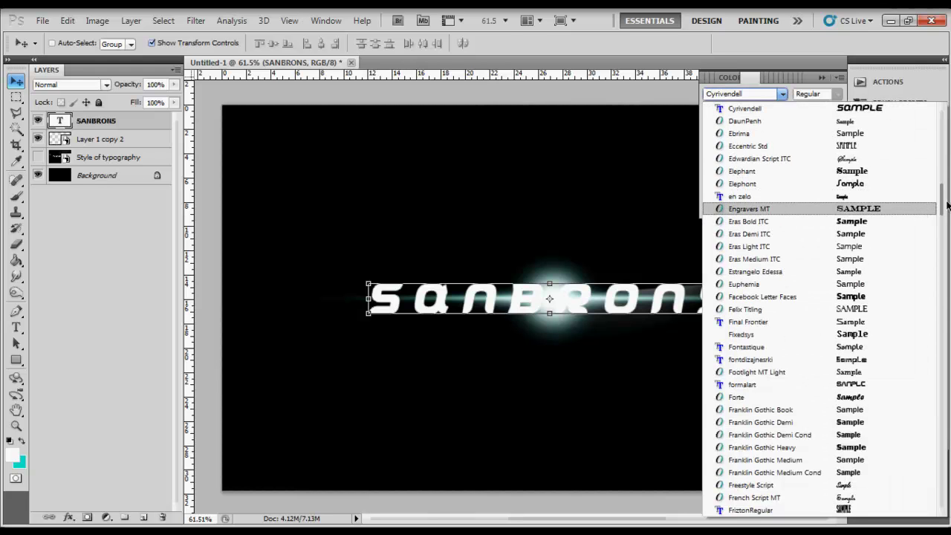
drag(941, 202, 941, 343)
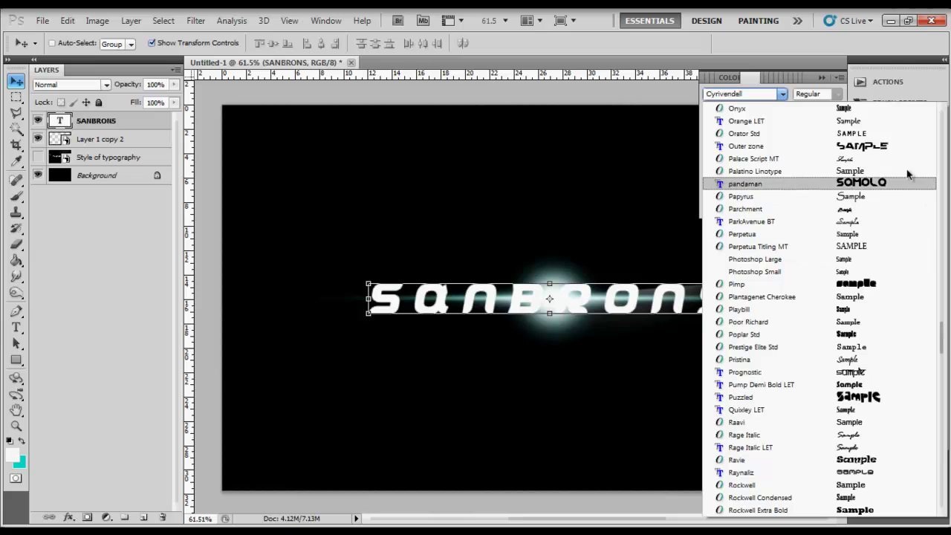
click(899, 147)
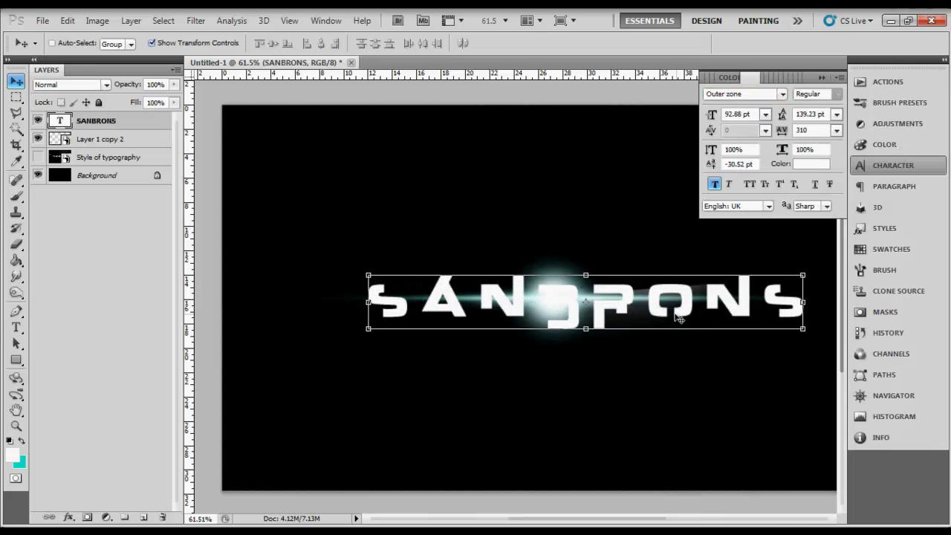
drag(696, 305, 657, 315)
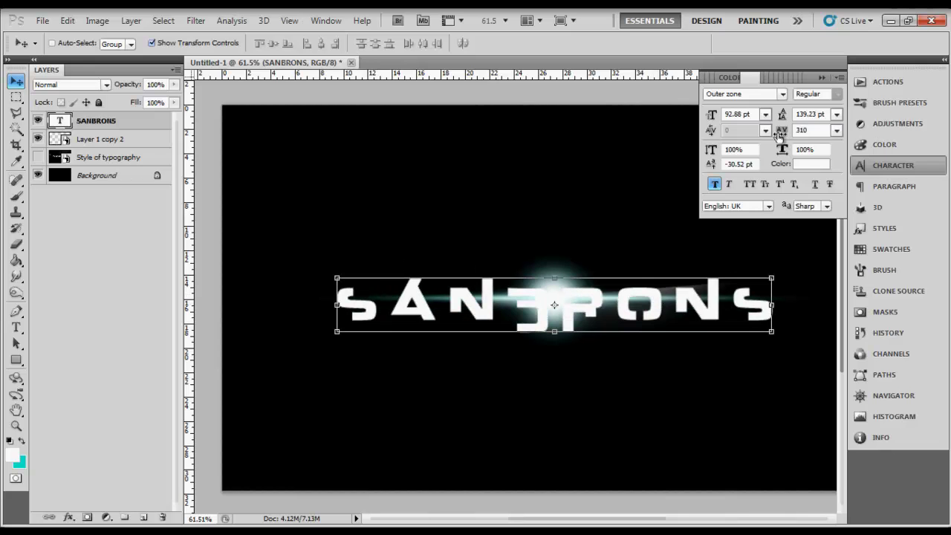
drag(778, 136, 683, 181)
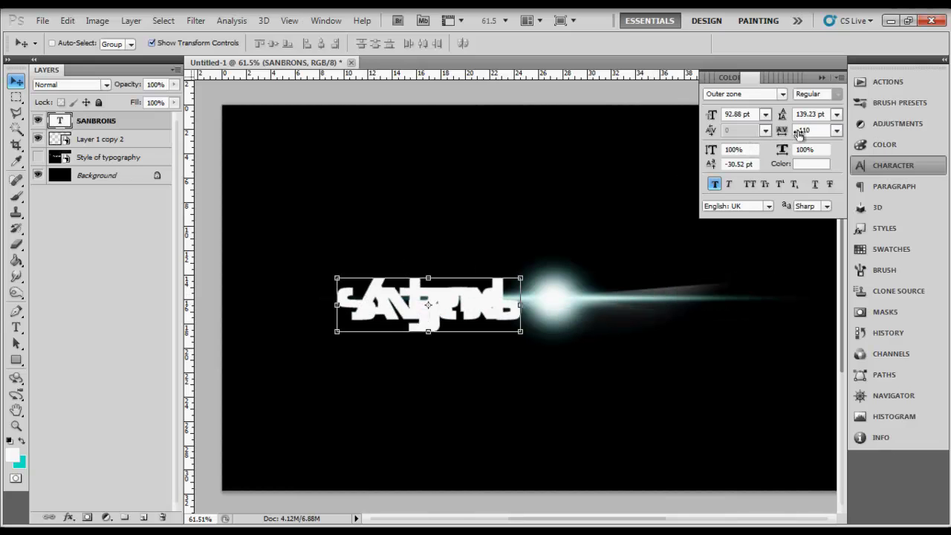
drag(800, 133, 779, 139)
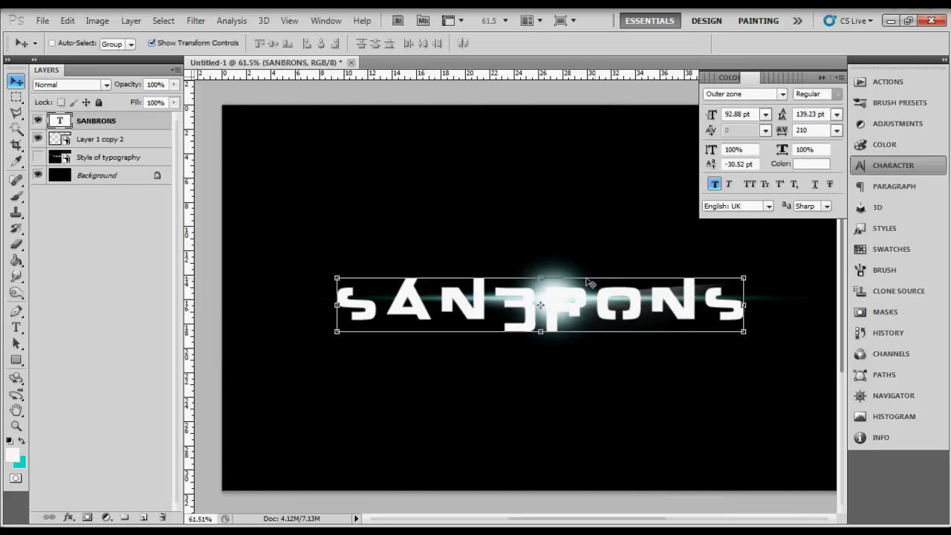
drag(644, 325, 667, 325)
Shrink SANBRONS proportionally to 66.81 pt, centred over the flare glow
drag(759, 340, 711, 312)
key(Return)
key(ctrl+z)
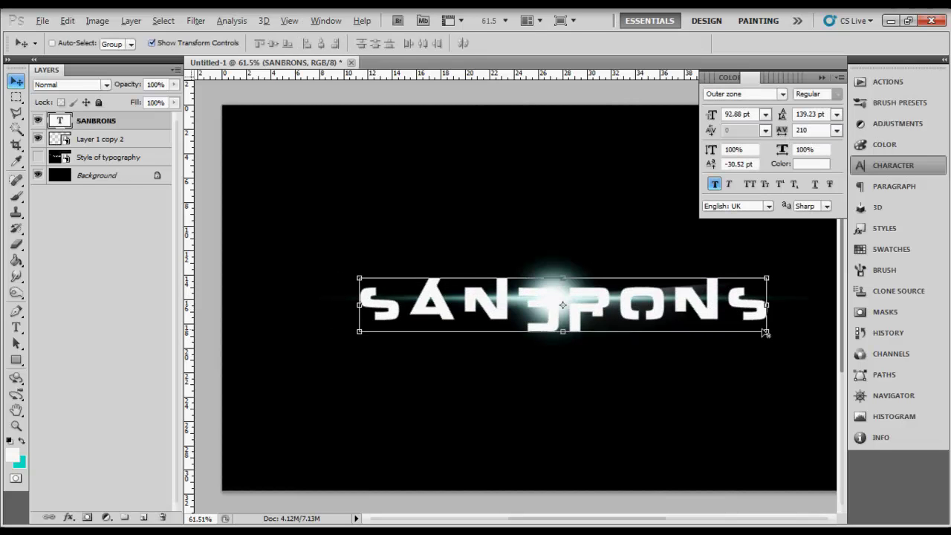
key(ctrl+t)
key(Escape)
key(ctrl+alt+z)
drag(746, 334, 688, 323)
key(Escape)
key(Return)
scroll(641, 311, up, 2)
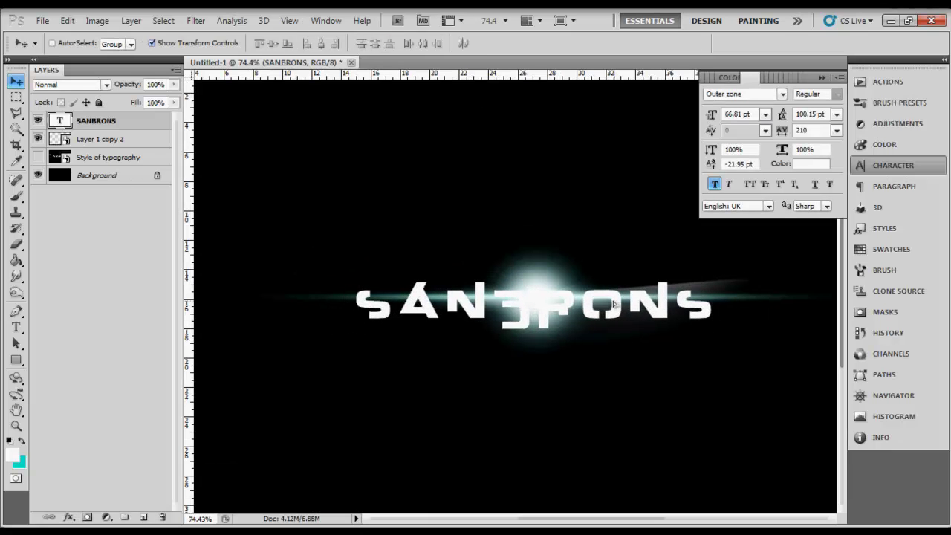
Rename the Layer 1 copy 2 layer to 'Optical Flares' through Layer Properties
click(104, 139)
right_click(94, 143)
click(82, 141)
right_click(83, 138)
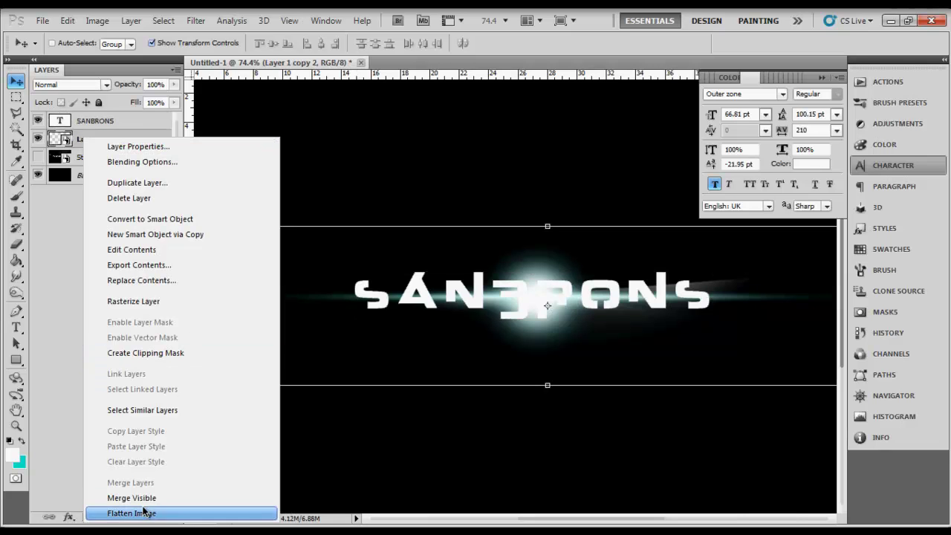
click(104, 143)
text(Optical Flares)
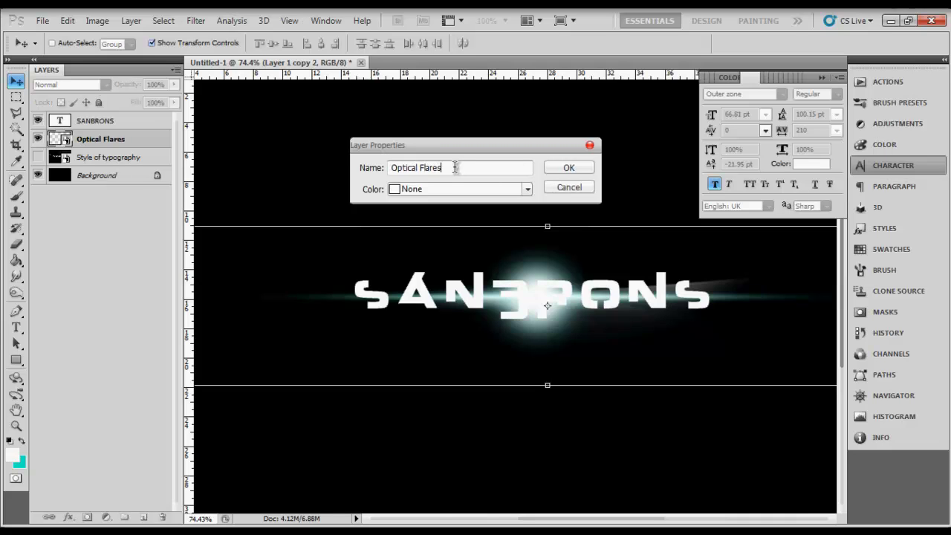
click(559, 166)
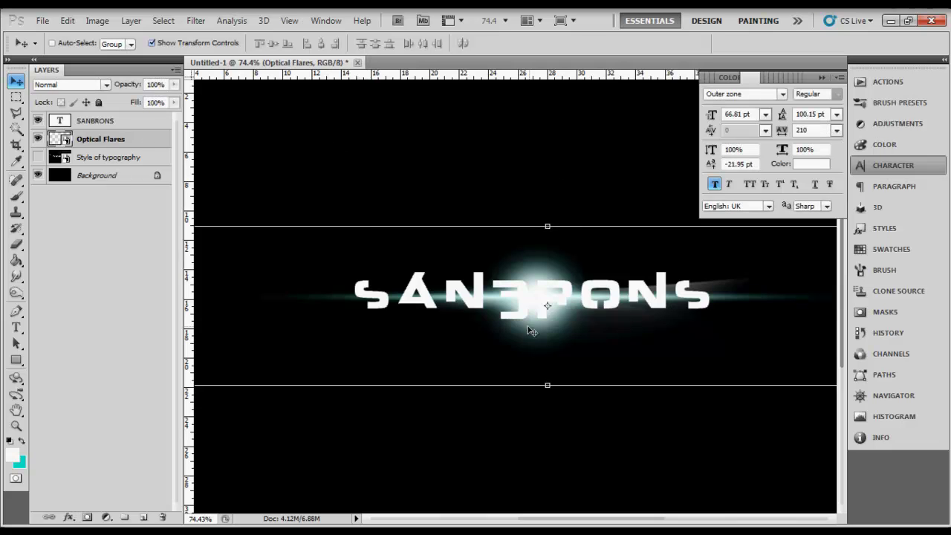
Scale the Optical Flares streak down to about 43% and move it toward the right letters
scroll(627, 336, down, 2)
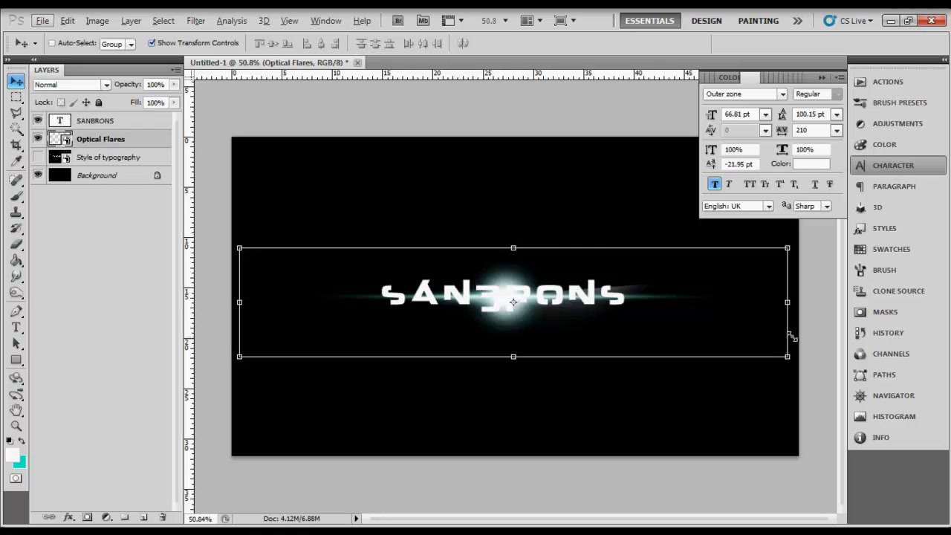
drag(786, 358, 631, 318)
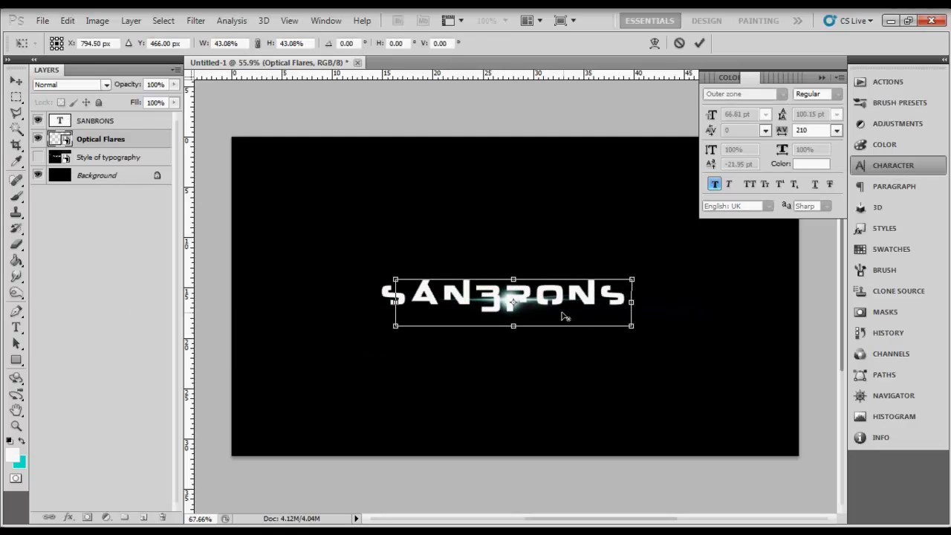
scroll(562, 319, up, 4)
scroll(562, 317, up, 1)
drag(490, 305, 585, 318)
scroll(586, 311, up, 5)
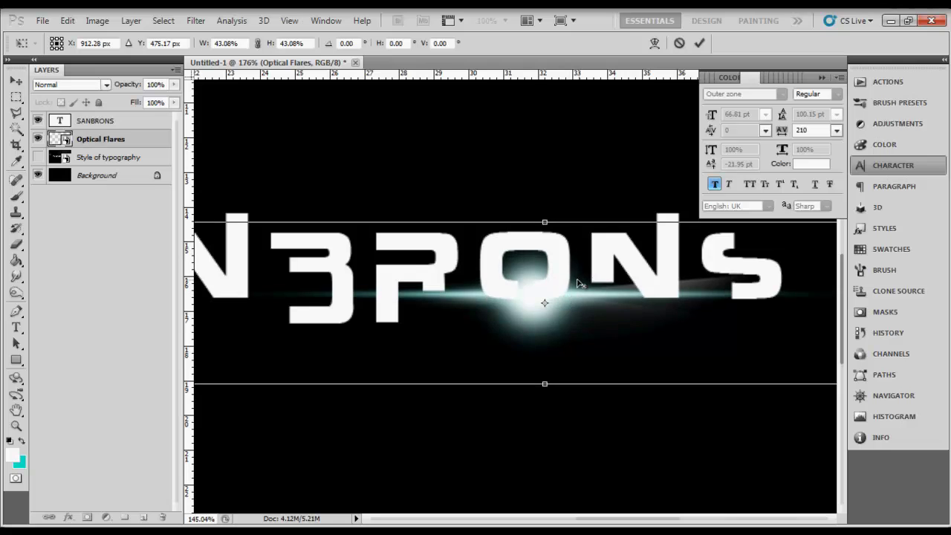
scroll(213, 262, down, 5)
Shrink the flare to about 29% width and 28% height and nudge it beneath BRONS
drag(306, 247, 382, 265)
scroll(619, 308, up, 4)
scroll(618, 307, up, 4)
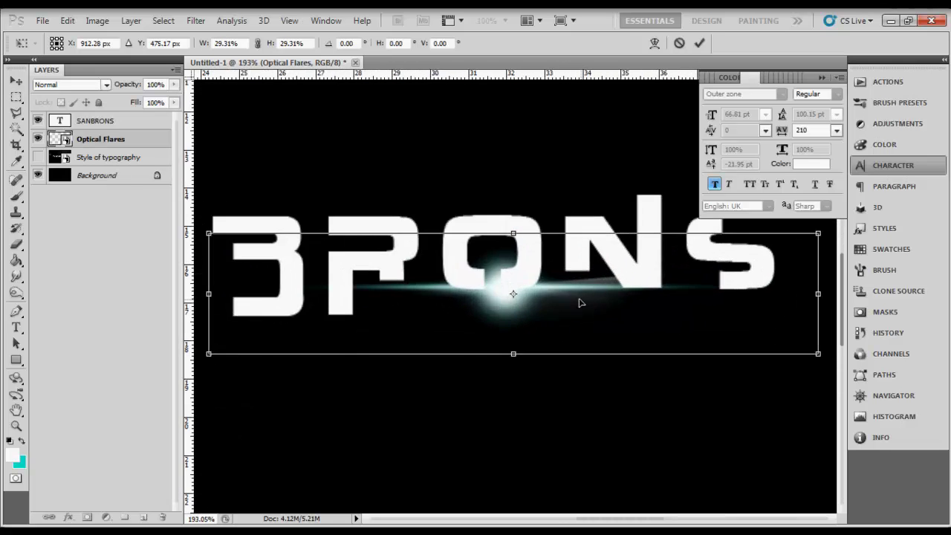
drag(584, 299, 581, 301)
drag(514, 352, 514, 326)
key(Return)
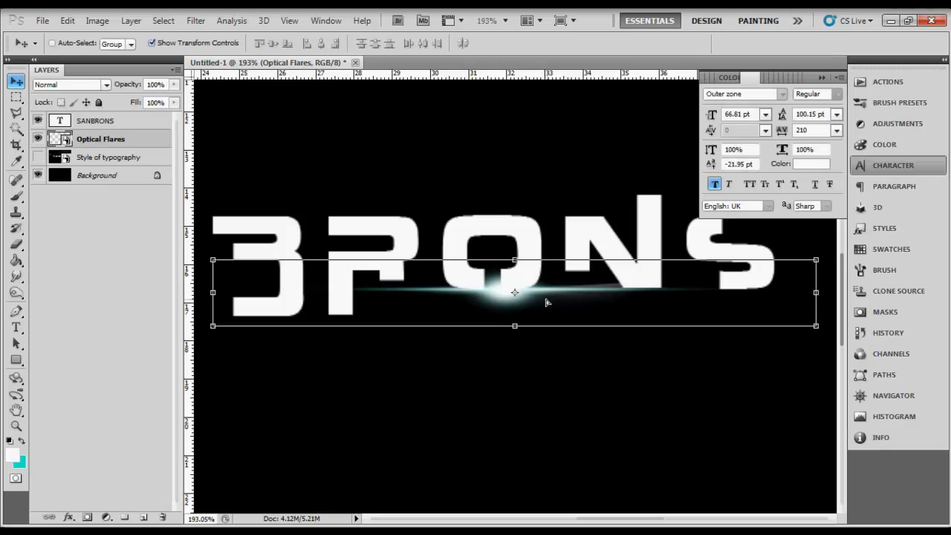
key(Down)
key(Down)
key(Right)
key(Right)
key(Right)
key(Right)
key(Right)
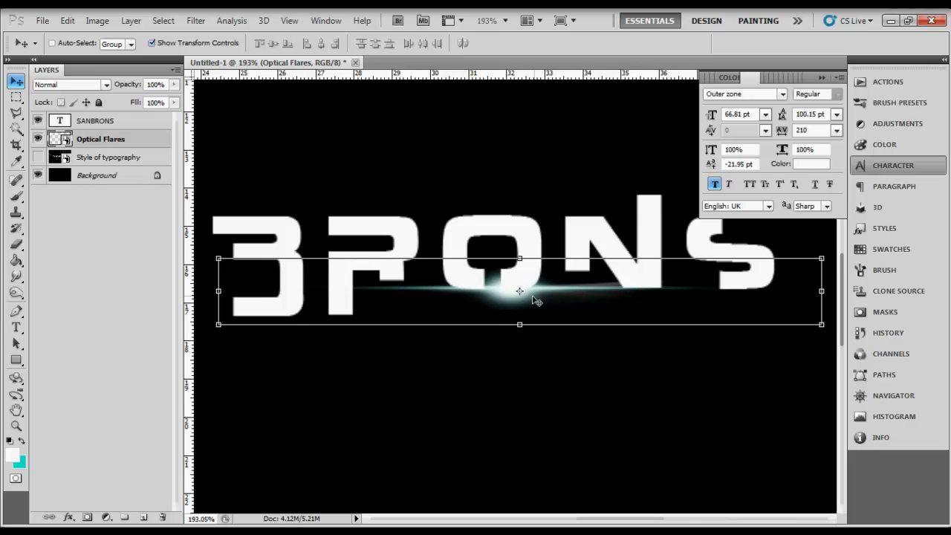
scroll(548, 308, down, 6)
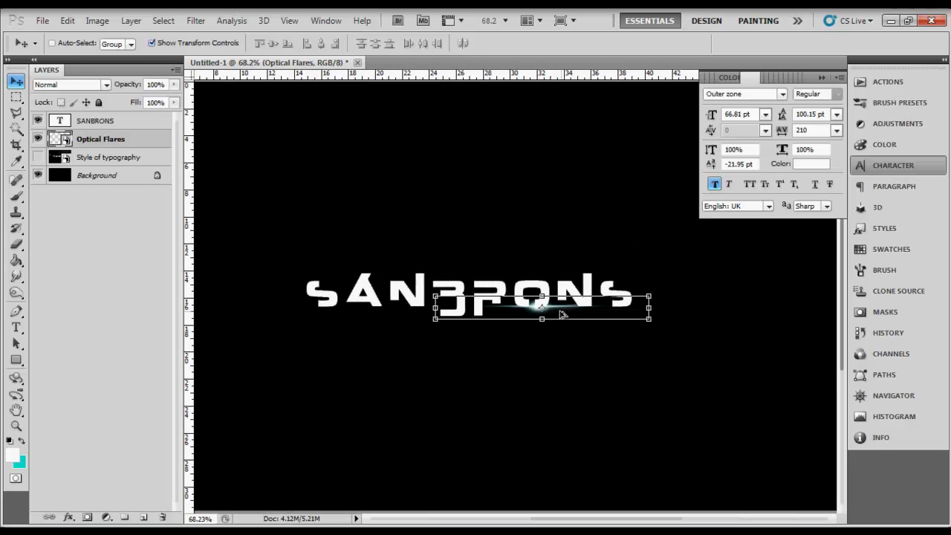
Duplicate Optical Flares and enlarge the copy over the letter A of SAN
key(ctrl+h)
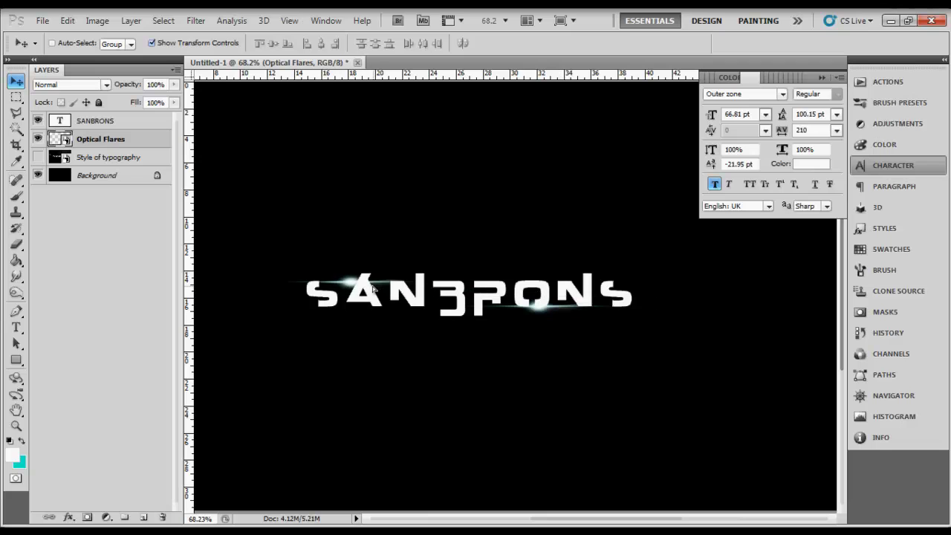
key(ctrl+j)
scroll(383, 285, up, 3)
key(ctrl+t)
scroll(381, 285, up, 2)
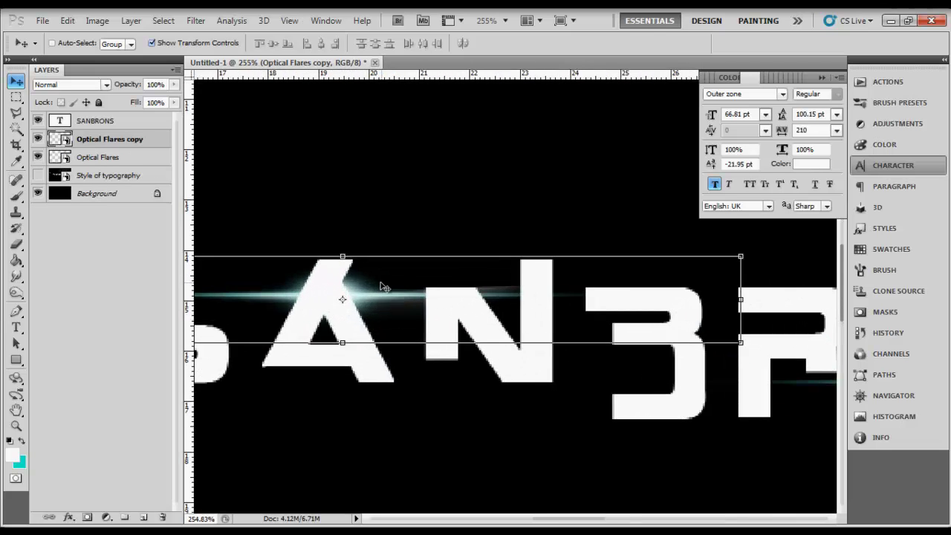
scroll(558, 284, down, 1)
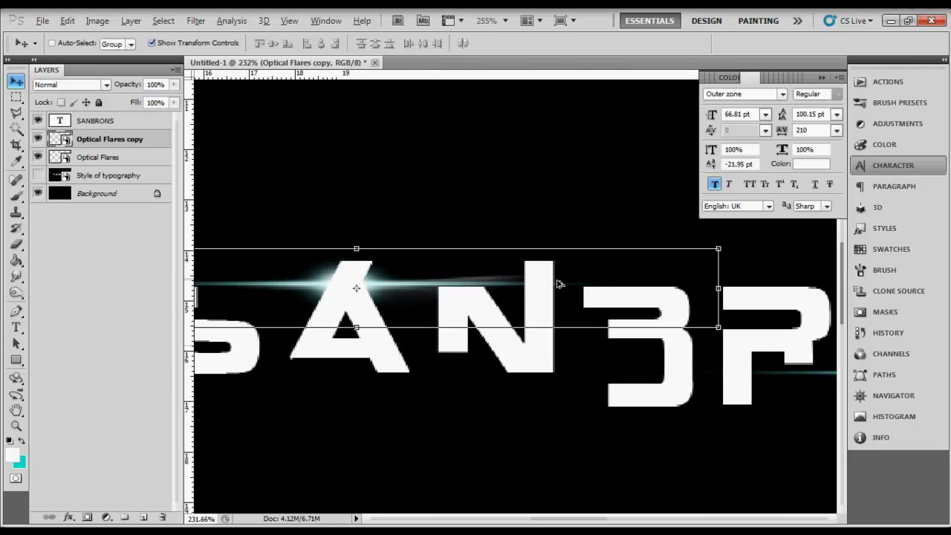
scroll(558, 283, down, 1)
drag(679, 257, 789, 229)
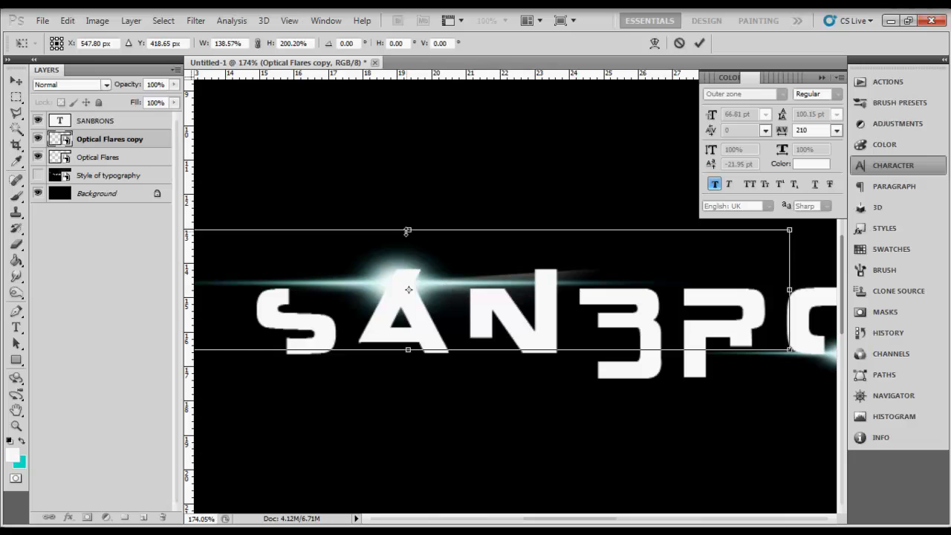
key(Return)
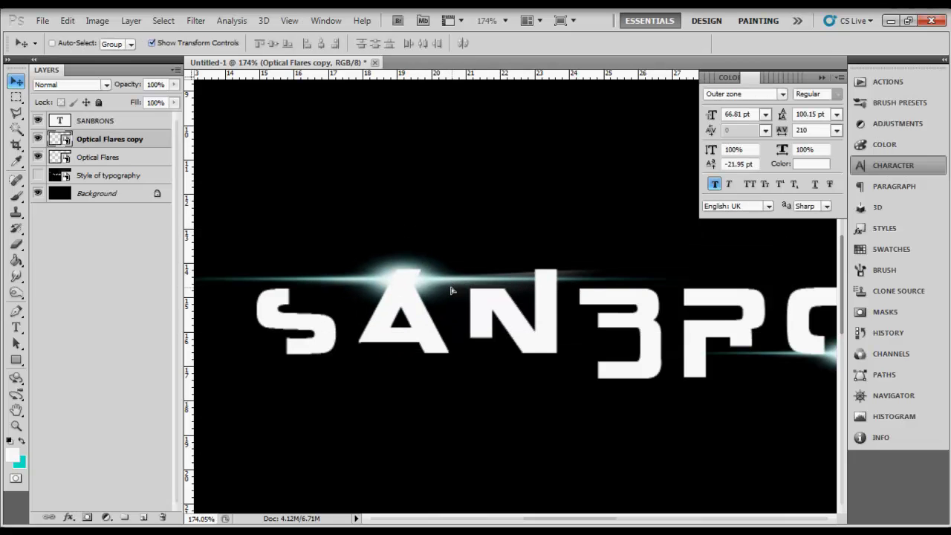
scroll(451, 290, down, 4)
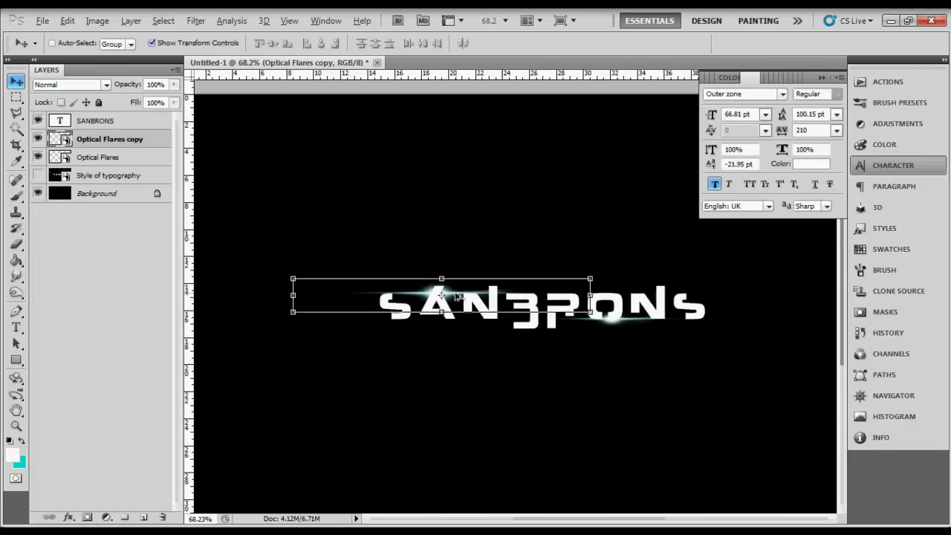
scroll(449, 291, down, 1)
Select Optical Flares, its copy and the SANBRONS text together and shift them slightly right
click(97, 193)
scroll(581, 333, up, 2)
scroll(546, 327, down, 3)
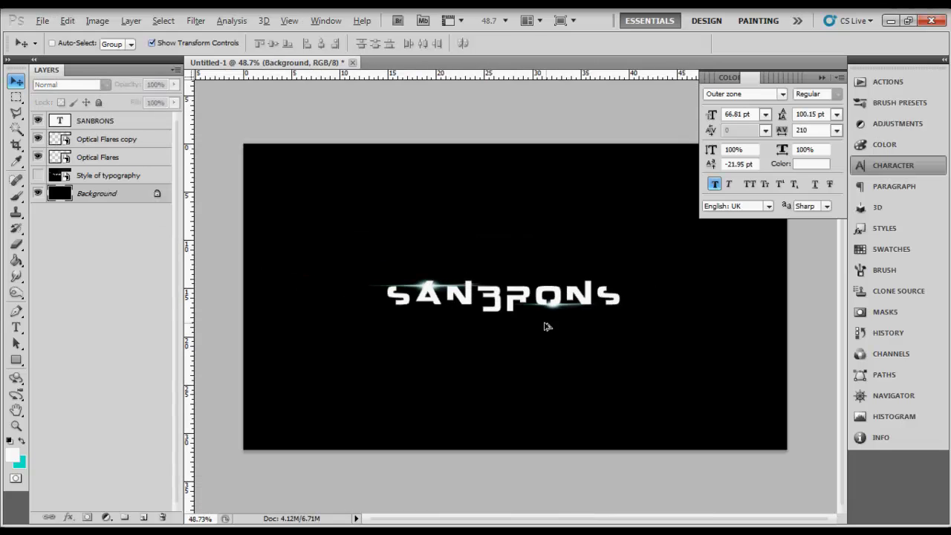
scroll(546, 327, down, 1)
scroll(518, 323, up, 2)
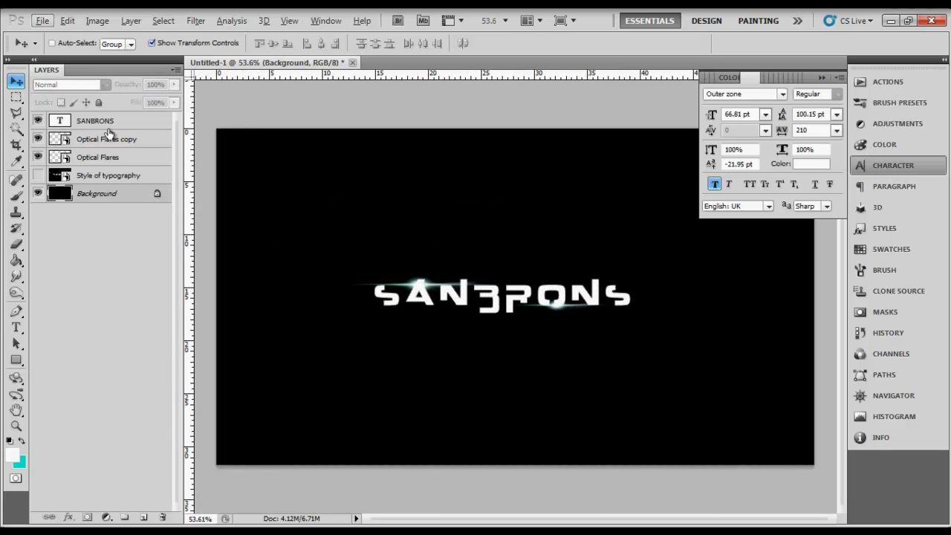
click(104, 157)
shift+click(107, 129)
scroll(482, 319, down, 1)
drag(448, 296, 468, 297)
Place a vertical guide at the canvas centre and move the text and flares onto it
click(37, 139)
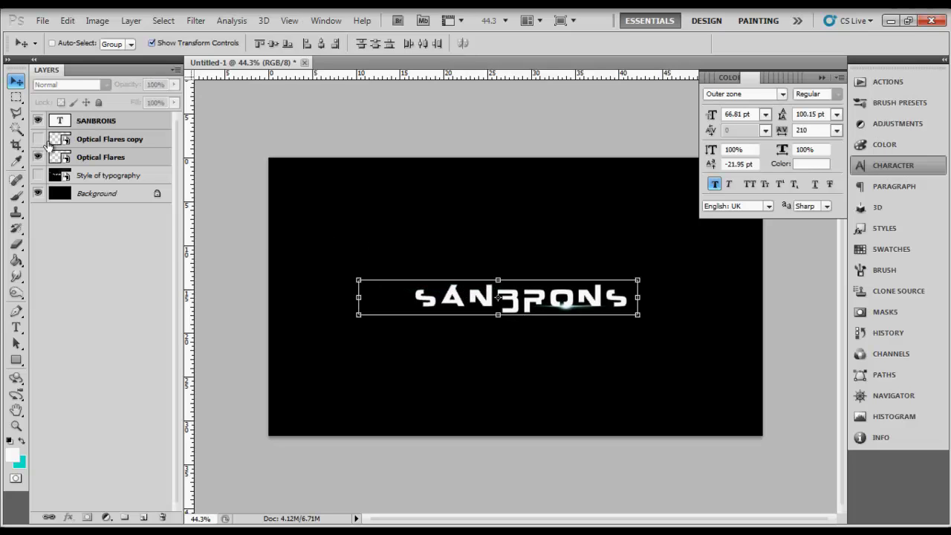
click(37, 120)
click(37, 157)
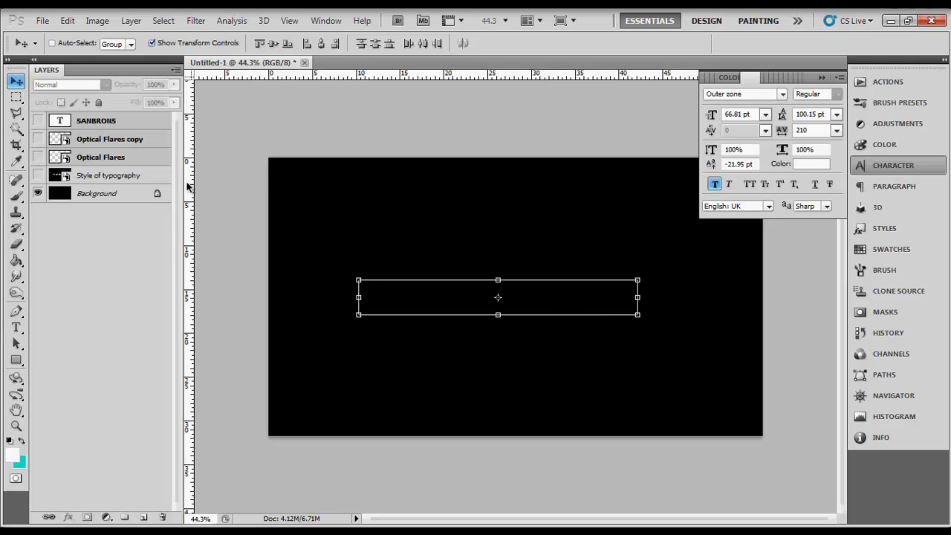
drag(189, 187, 515, 185)
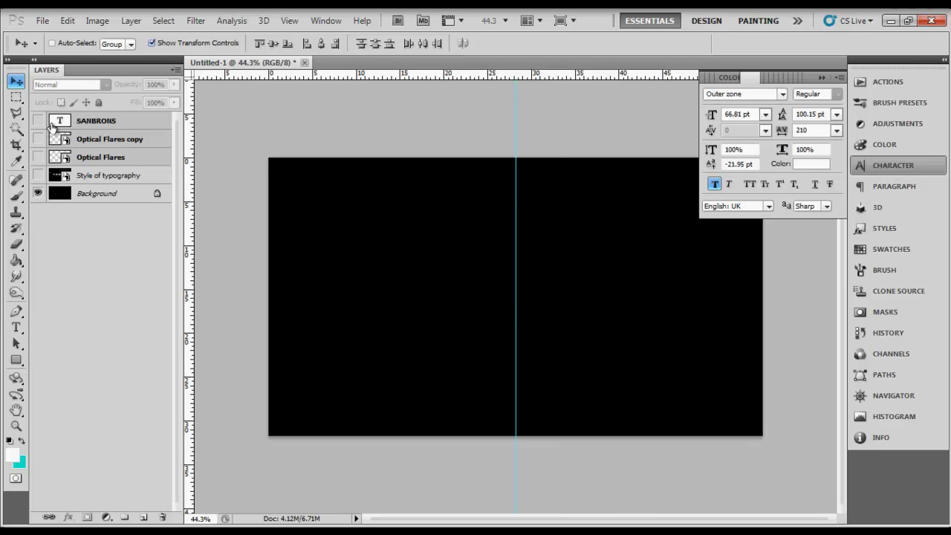
click(38, 121)
click(37, 139)
click(37, 157)
shift+click(111, 156)
drag(463, 307, 288, 247)
Scale a flare copy into a large streak along the canvas's top-left edge
click(123, 141)
drag(385, 258, 694, 282)
drag(443, 284, 437, 322)
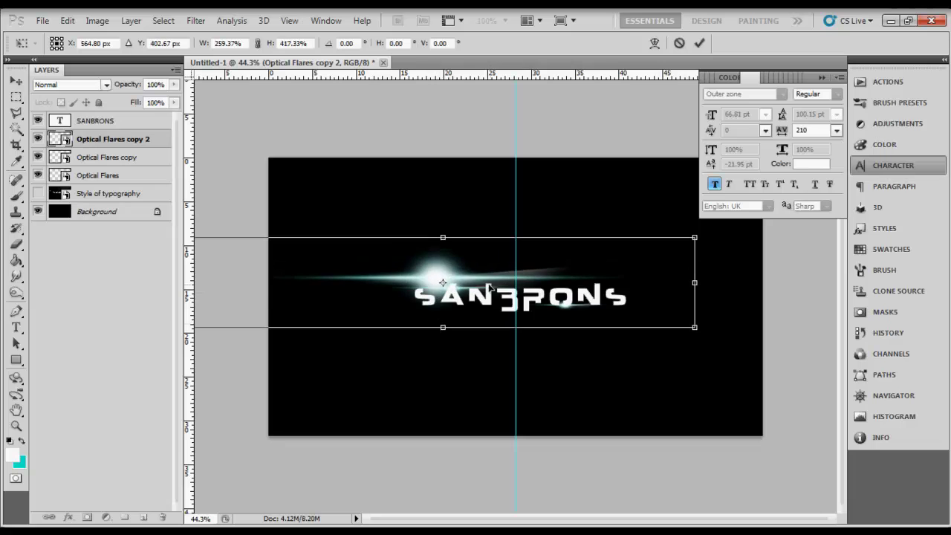
key(Return)
drag(594, 266, 364, 267)
drag(526, 222, 861, 92)
key(ctrl+minus)
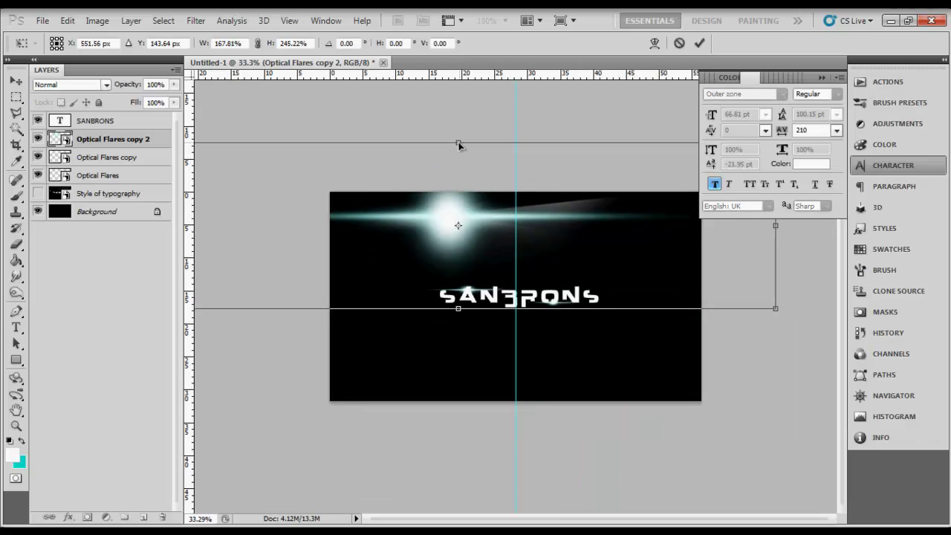
key(Return)
mouse_move(461, 231)
mouse_down()
mouse_move(463, 200)
mouse_move(478, 204)
mouse_move(479, 228)
mouse_move(463, 243)
mouse_up()
key(shift+Up)
Add a smaller duplicated flare streak at the lower-right edge, then zoom in on SANBRONS
drag(366, 253, 755, 407)
key(ctrl+j)
mouse_move(380, 307)
mouse_down()
mouse_move(569, 339)
mouse_move(518, 367)
mouse_move(449, 367)
mouse_up()
key(Return)
drag(614, 375, 643, 350)
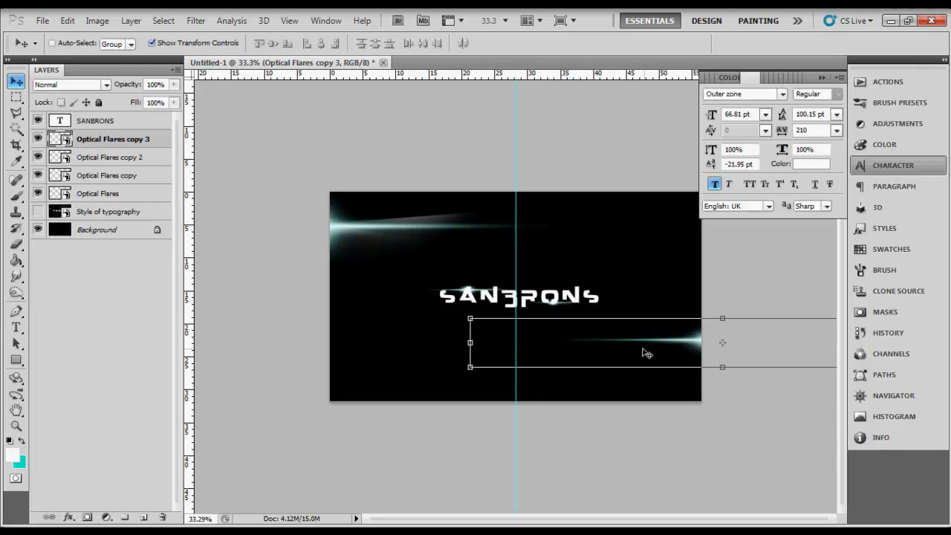
click(119, 195)
key(ctrl+plus)
drag(416, 289, 566, 335)
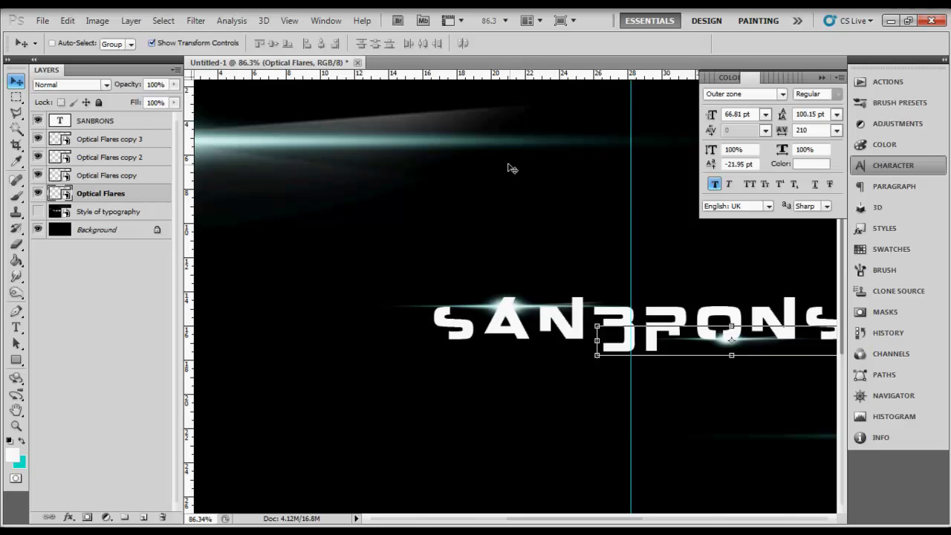
Rasterize the Optical Flares copy layer from its Layers-panel context menu
click(132, 183)
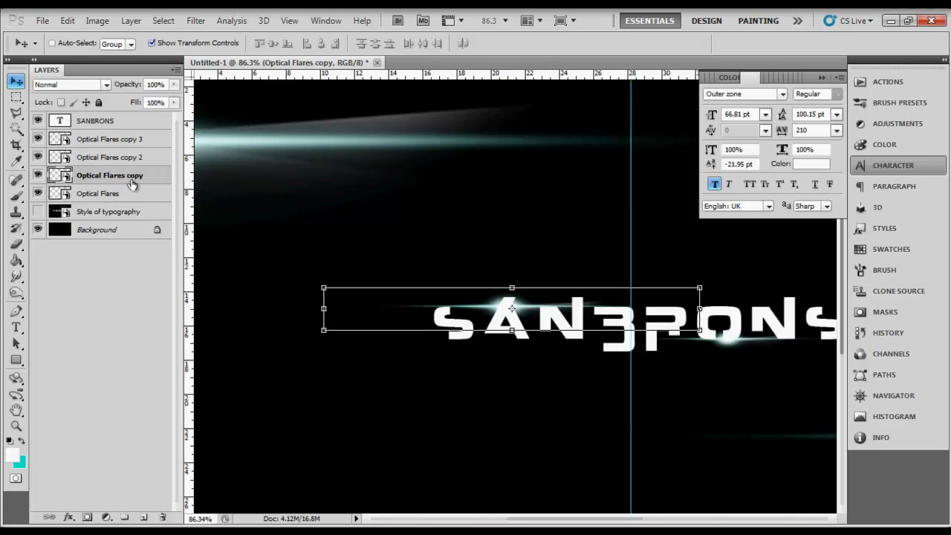
click(98, 21)
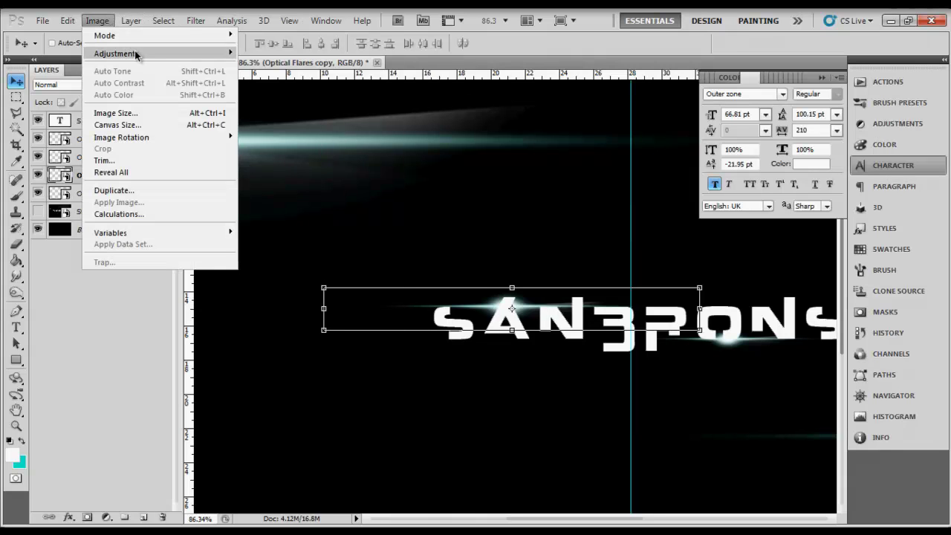
mouse_move(136, 55)
click(481, 306)
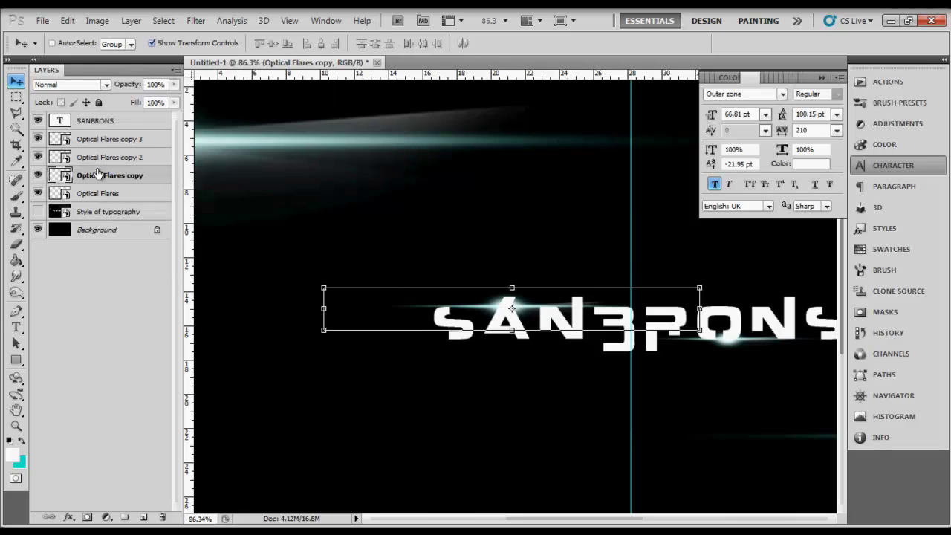
right_click(131, 178)
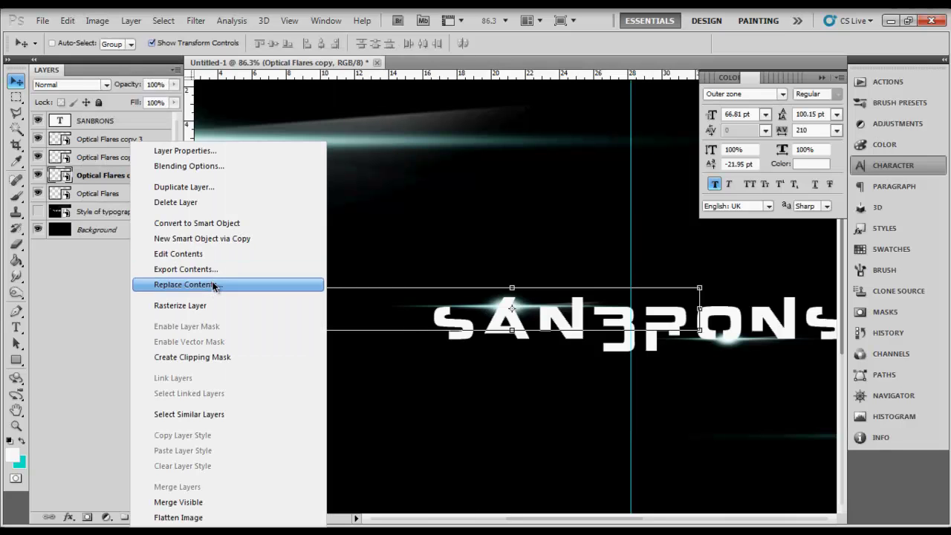
click(493, 312)
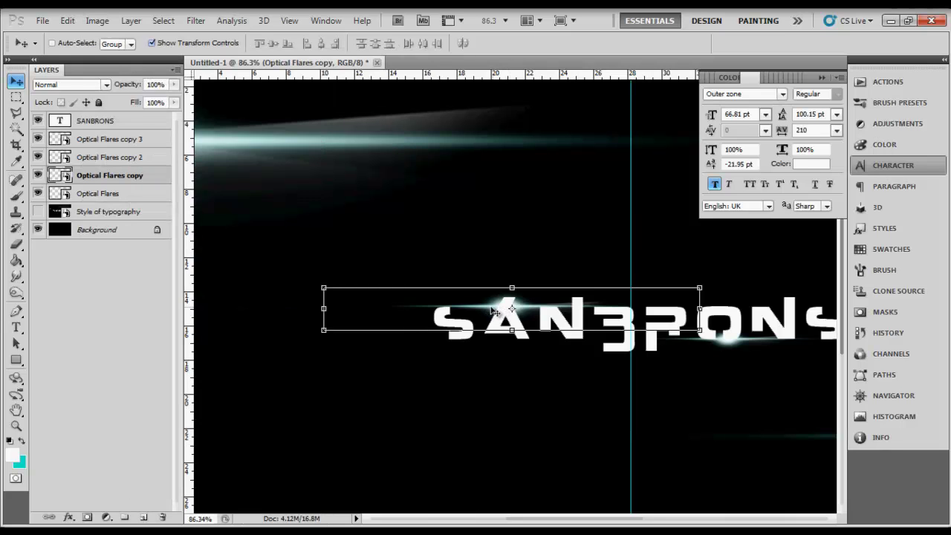
right_click(109, 181)
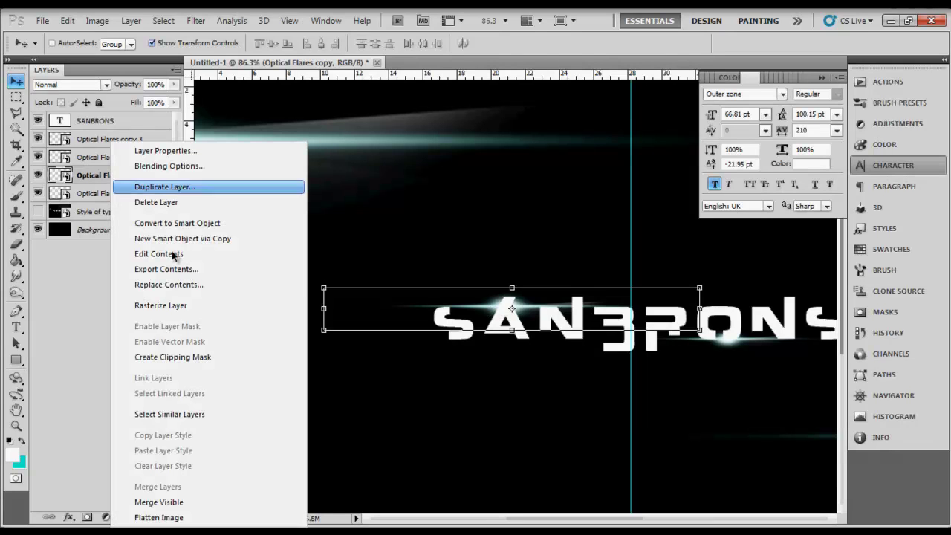
click(223, 308)
mouse_move(138, 10)
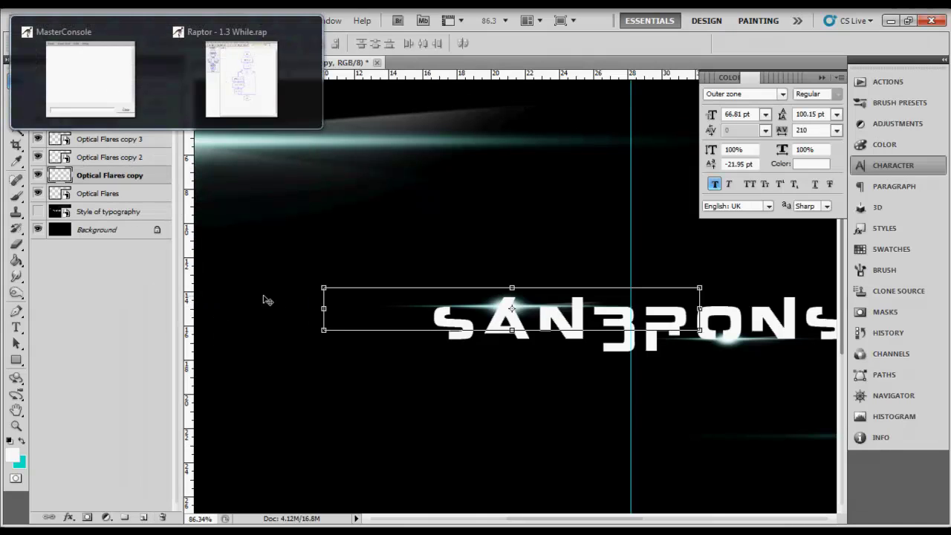
click(97, 21)
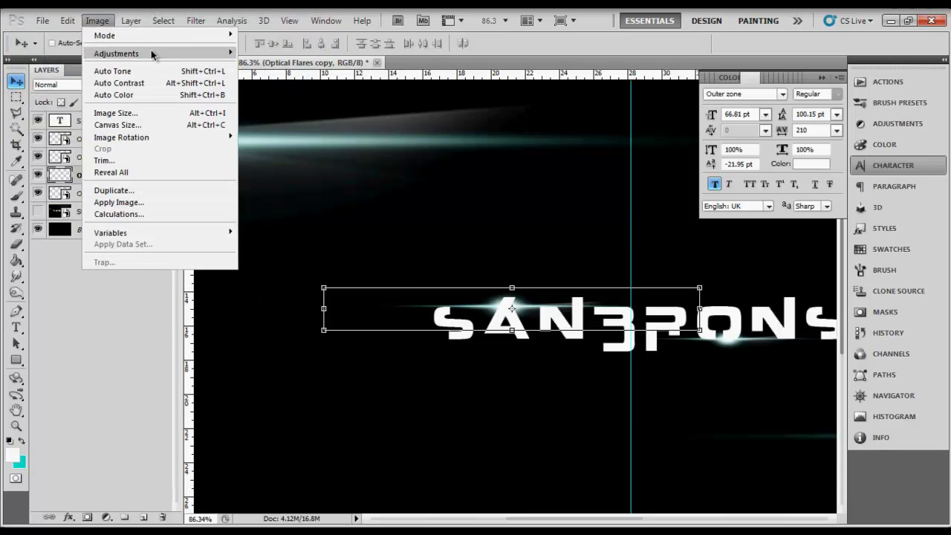
Tint Optical Flares copy golden with Hue -119, Saturation +100, Lightness +3, then fit the image
mouse_move(151, 54)
click(271, 121)
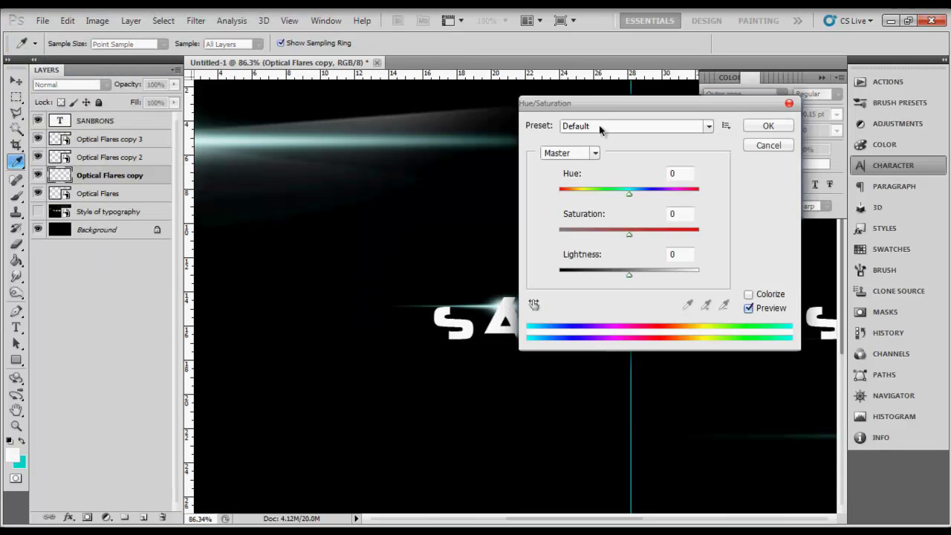
drag(602, 107, 751, 114)
drag(775, 202, 724, 206)
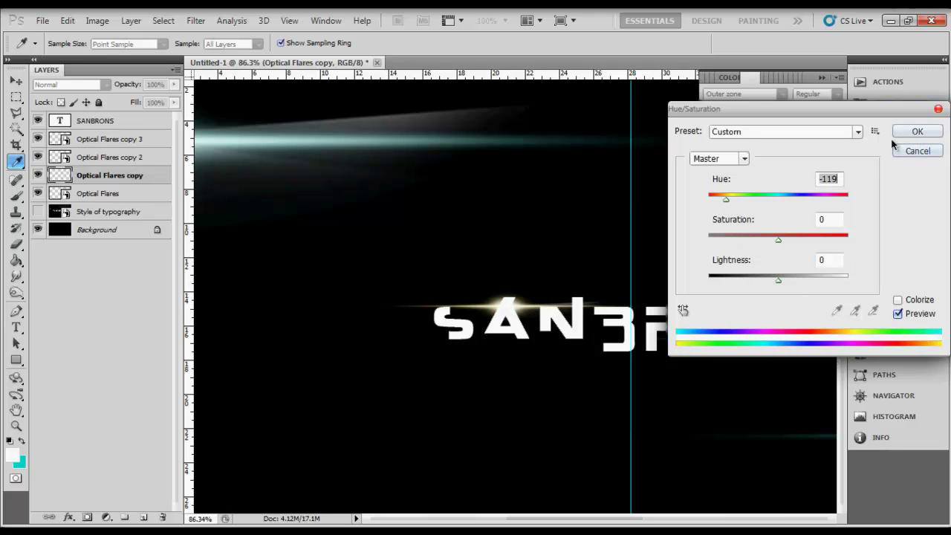
drag(778, 240, 821, 241)
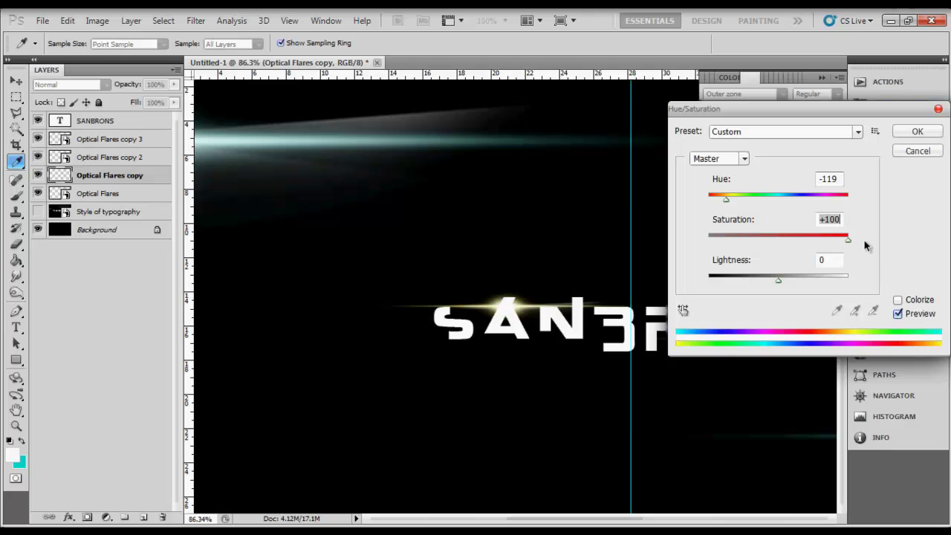
mouse_move(777, 280)
mouse_down()
mouse_move(833, 284)
mouse_move(723, 285)
mouse_move(779, 287)
mouse_up()
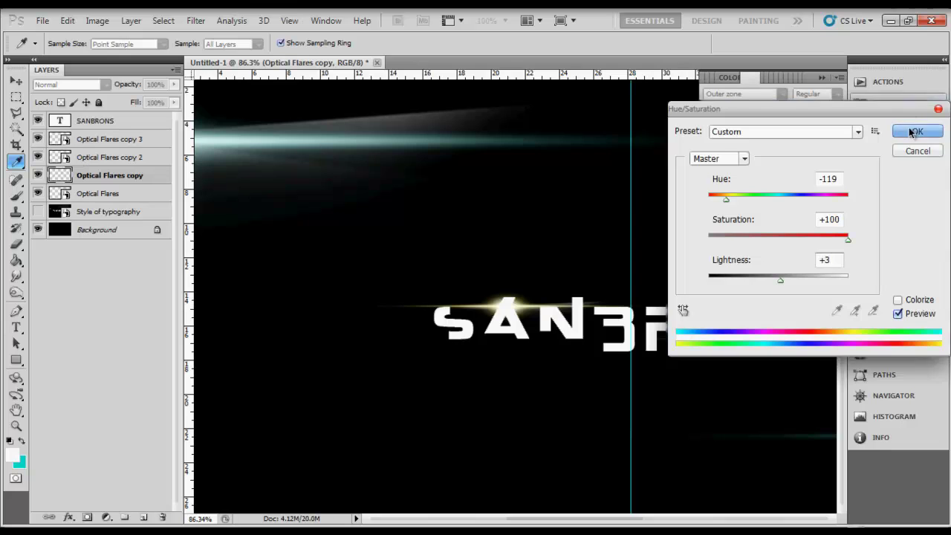
click(917, 131)
key(v)
key(ctrl+0)
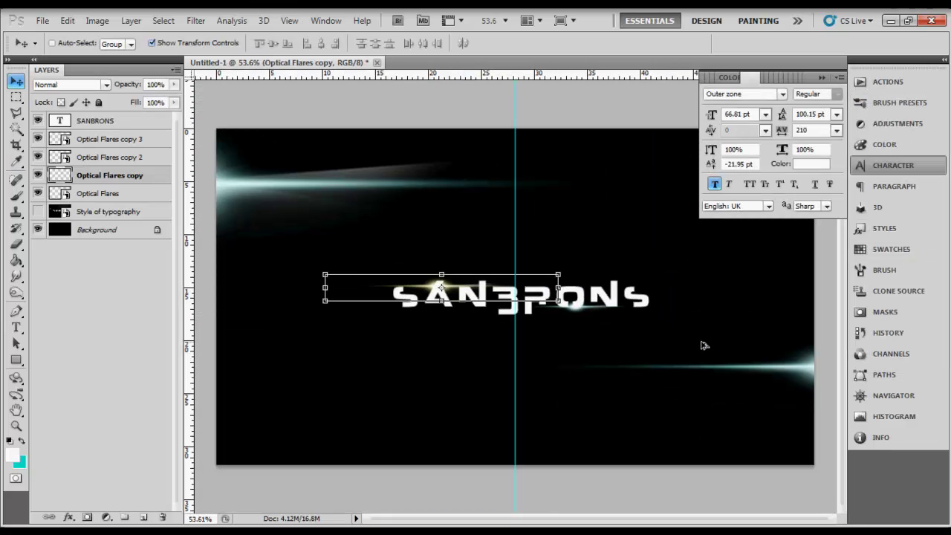
Rasterize the Optical Flares copy 2 layer
click(111, 157)
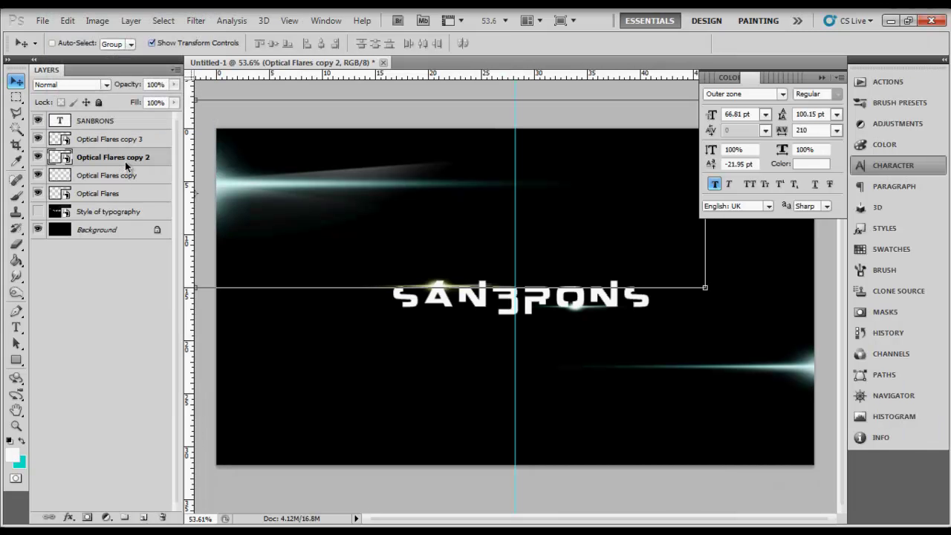
right_click(127, 166)
click(199, 305)
Tint copy 2's flares pale yellow-green with Hue/Saturation Hue -104 and collapse the Character panel
click(97, 20)
mouse_move(169, 55)
click(272, 115)
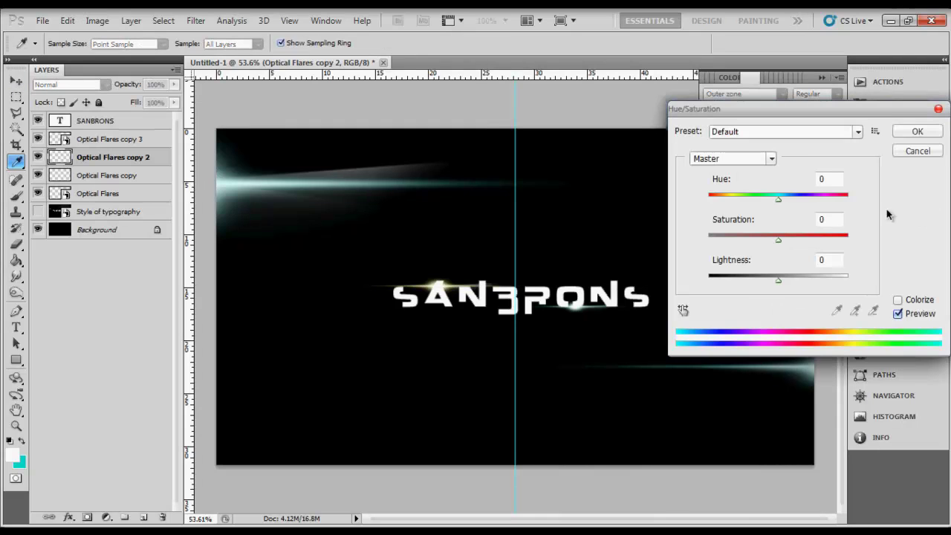
drag(781, 201, 730, 204)
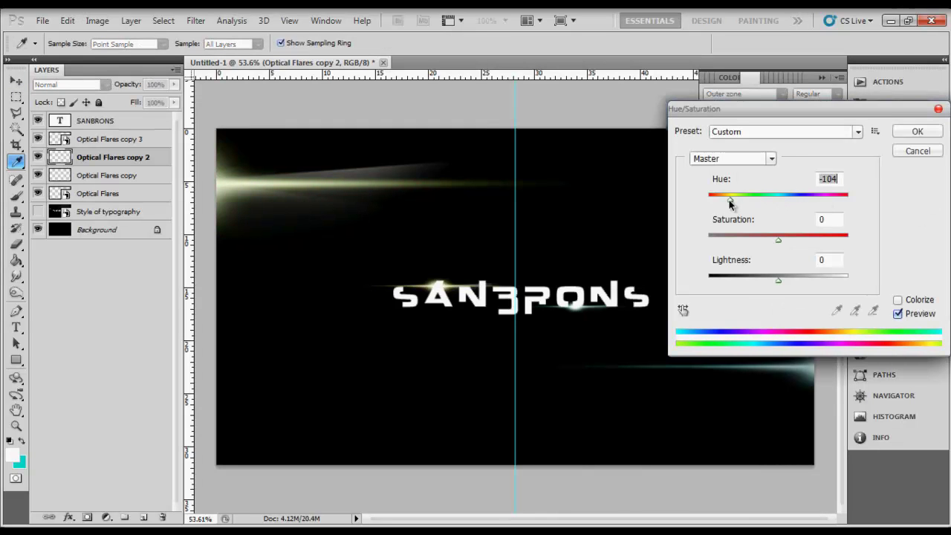
click(916, 132)
click(873, 167)
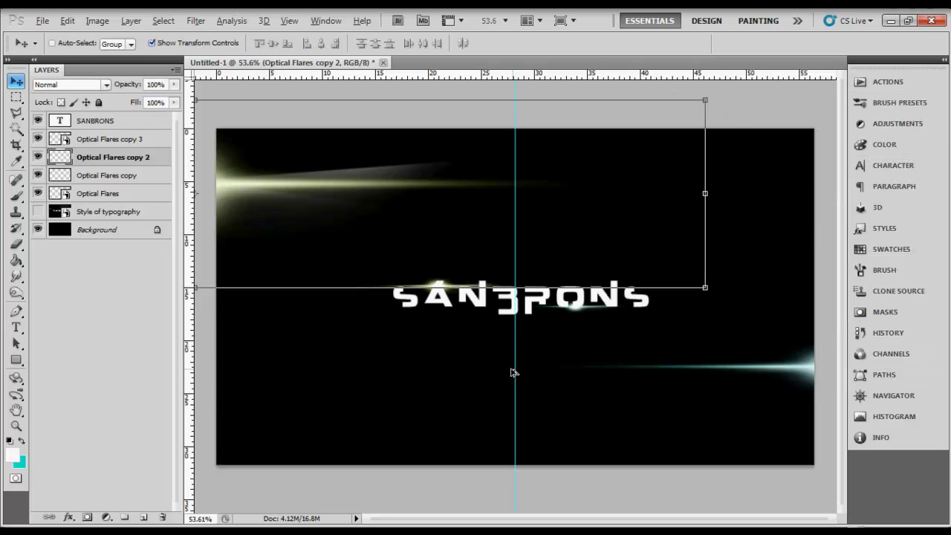
key(ctrl+minus)
key(ctrl+minus)
key(ctrl+plus)
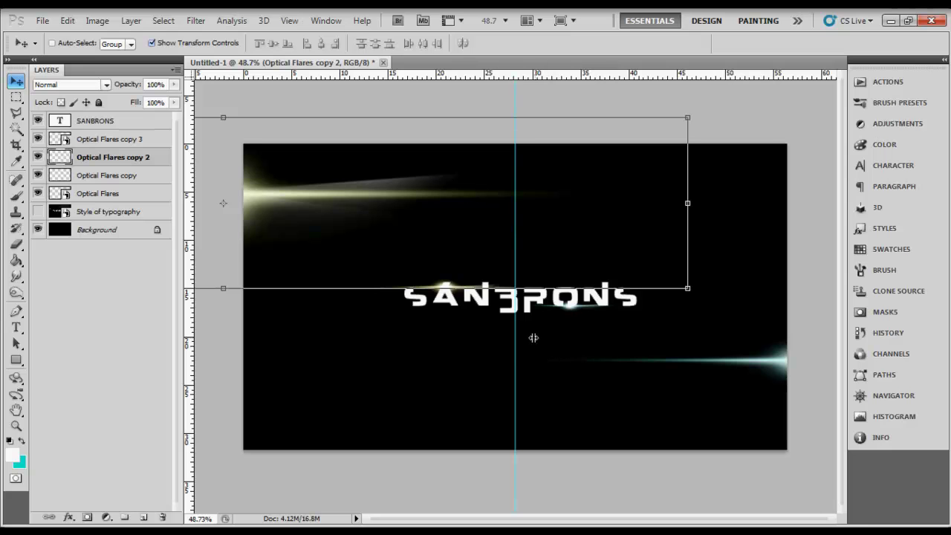
Select every layer from Optical Flares up to SANBRONS and merge them together
click(39, 210)
click(109, 179)
click(115, 191)
shift+click(119, 122)
right_click(120, 123)
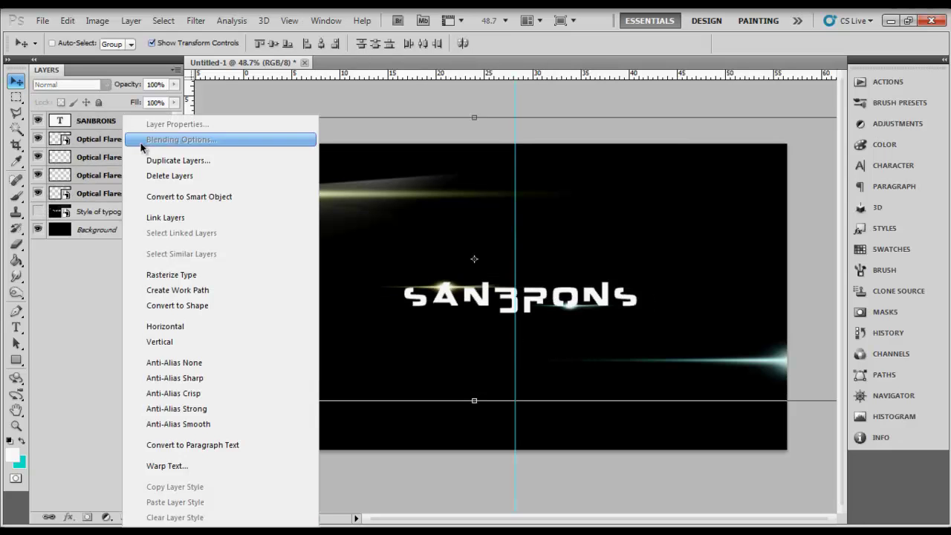
right_click(94, 163)
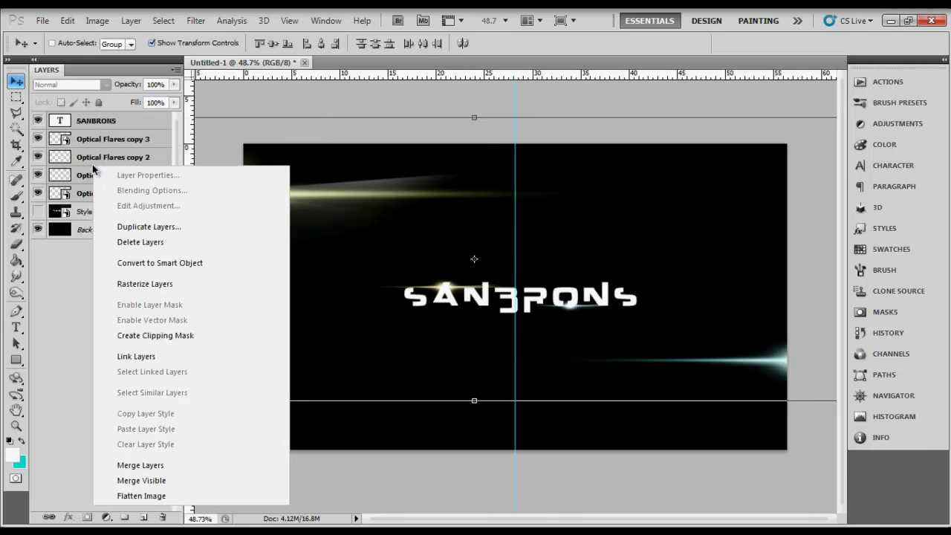
click(186, 466)
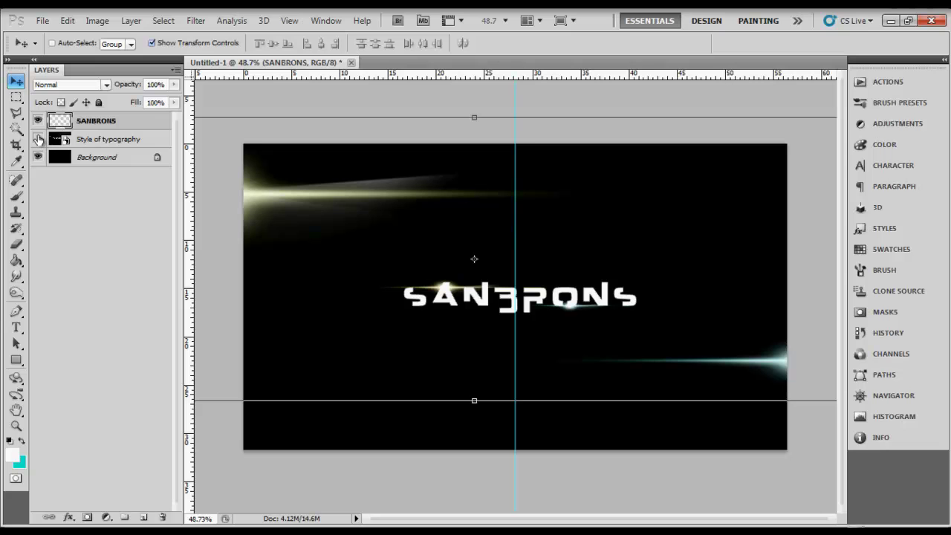
Compare the merged SANBRONS layer against Style of typography, leaving only SANBRONS visible
click(39, 139)
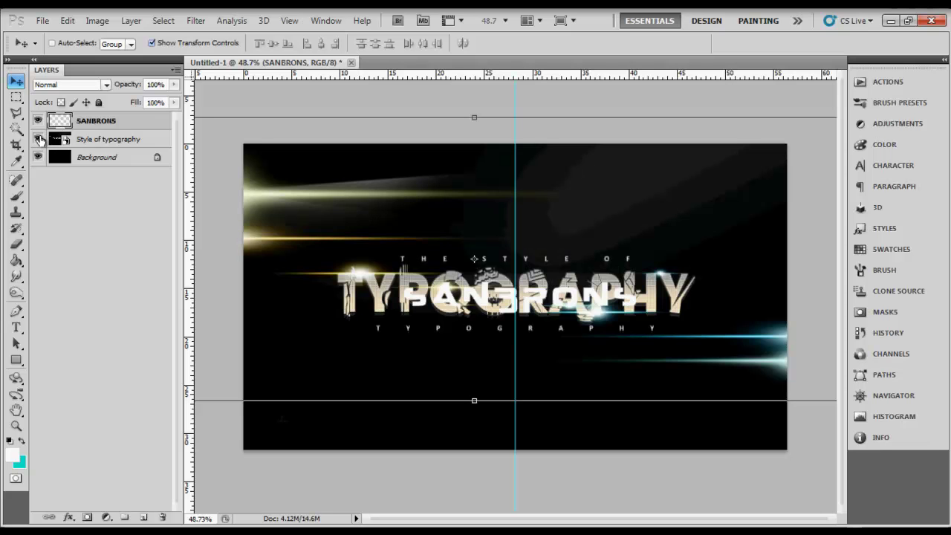
click(37, 121)
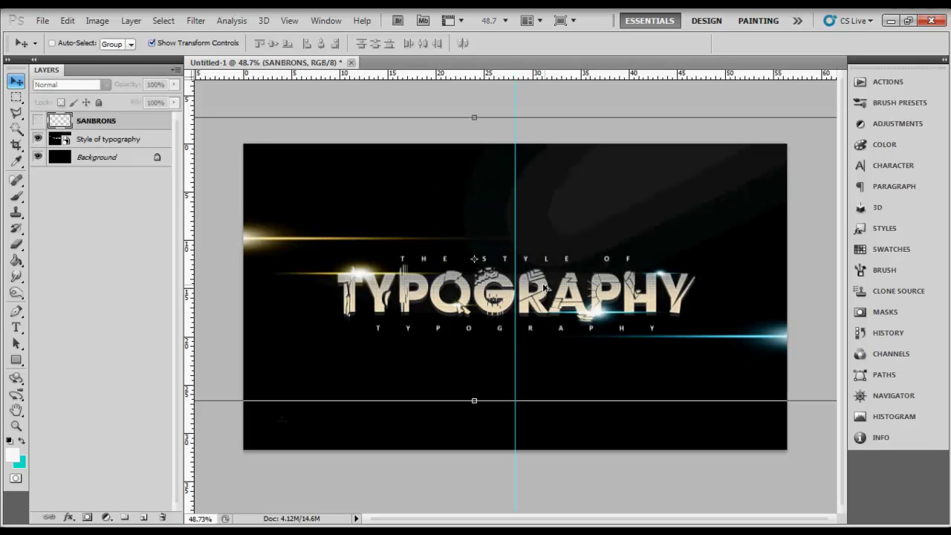
scroll(534, 288, up, 3)
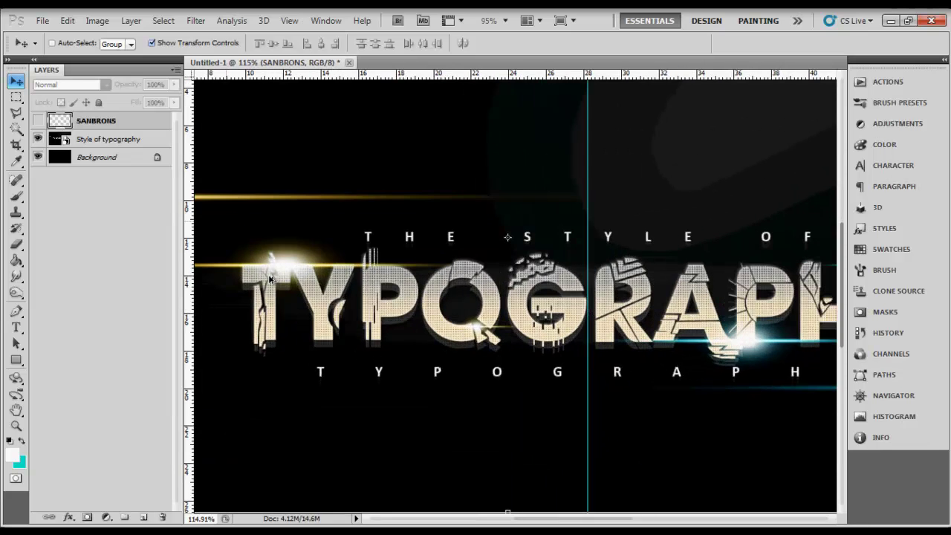
scroll(271, 280, down, 4)
scroll(395, 300, up, 1)
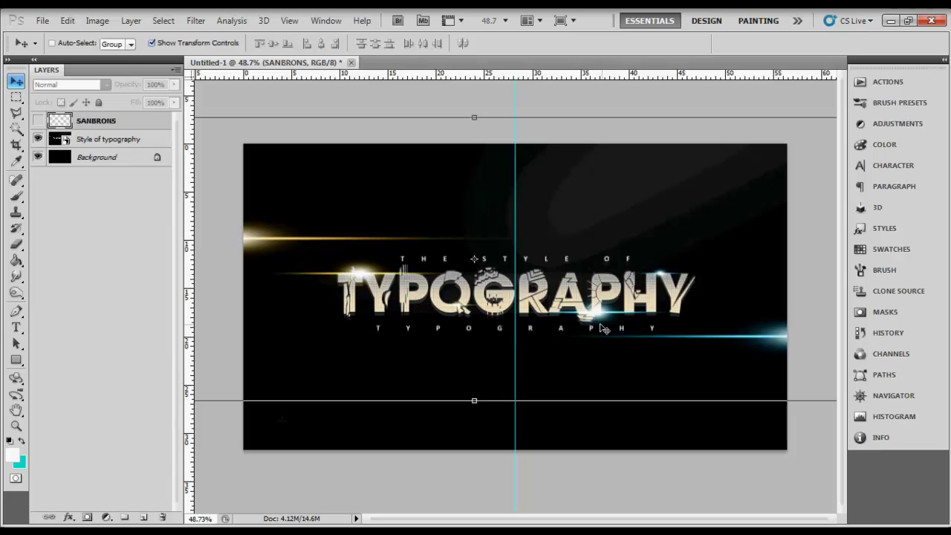
click(38, 121)
click(38, 139)
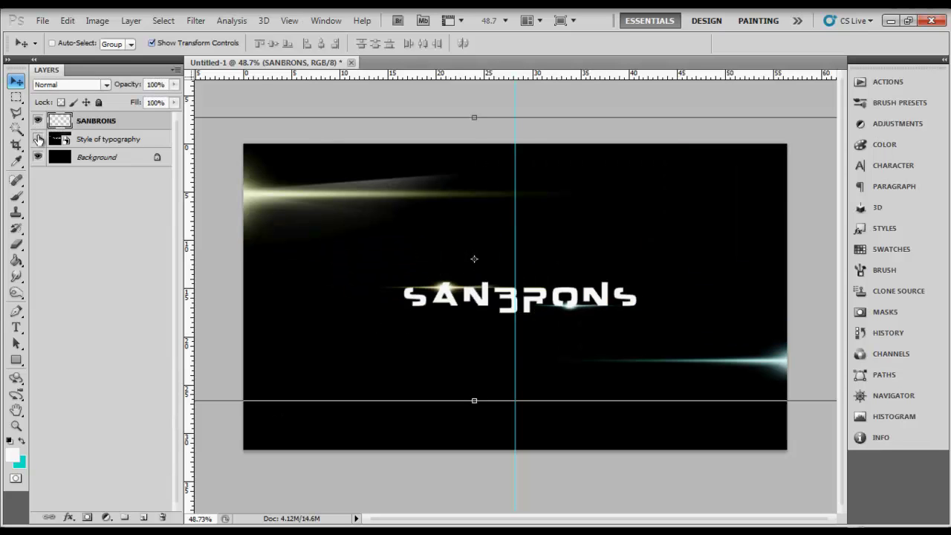